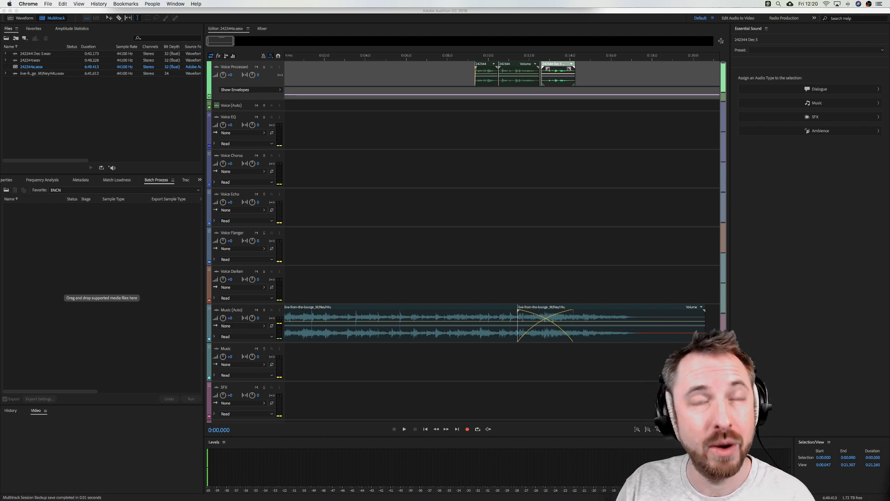
Switch to Adobe Audition and mark several time ranges across the tracks, finishing with about 0:10.100 to 0:10.958
click(335, 111)
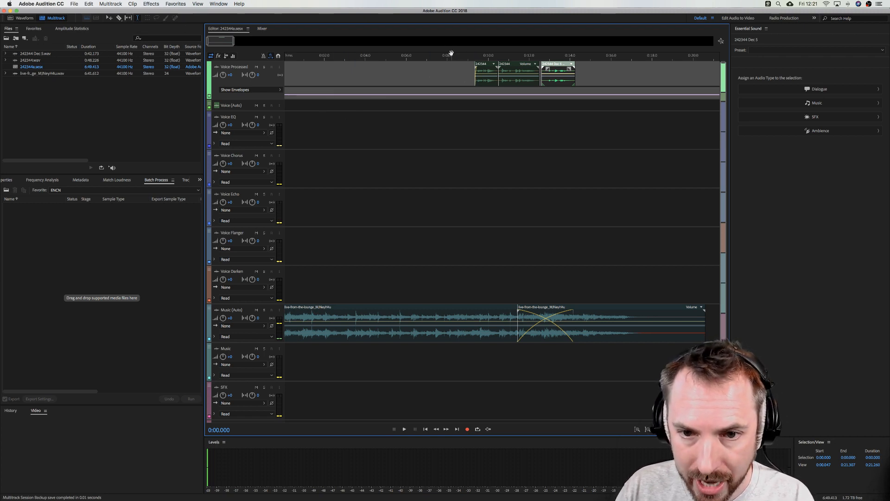
scroll(482, 60, up, 3)
drag(474, 78, 506, 79)
drag(568, 85, 611, 84)
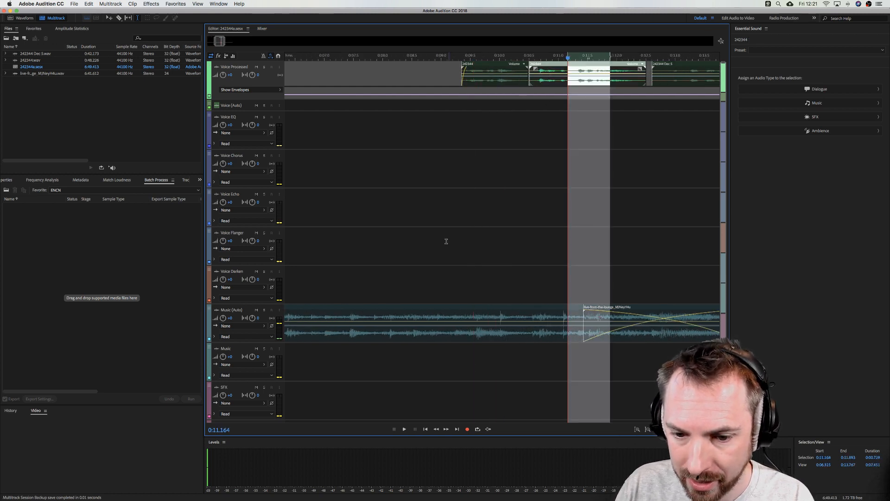
drag(441, 247, 505, 248)
drag(341, 197, 434, 198)
drag(506, 151, 556, 150)
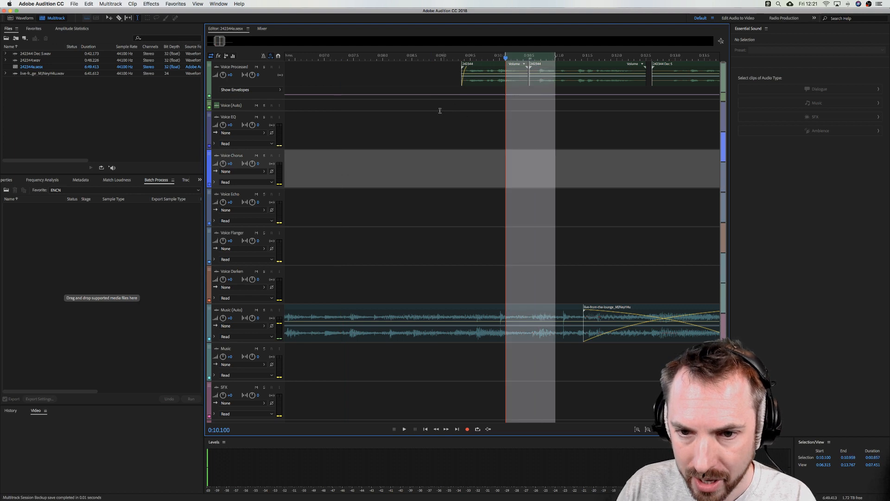
Mark and play back two time ranges, about 0:07.1 to 0:08.0 and about 0:06.6 to 0:09.1
drag(333, 123, 384, 124)
key(space)
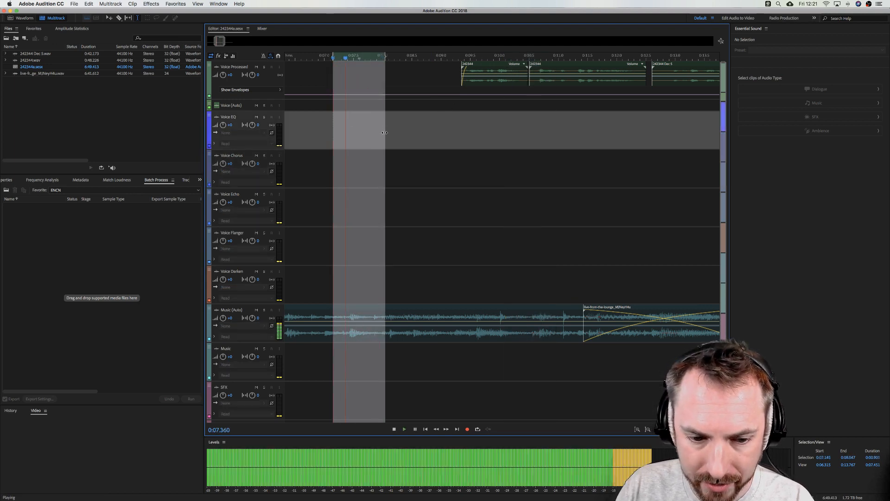
drag(298, 185, 445, 187)
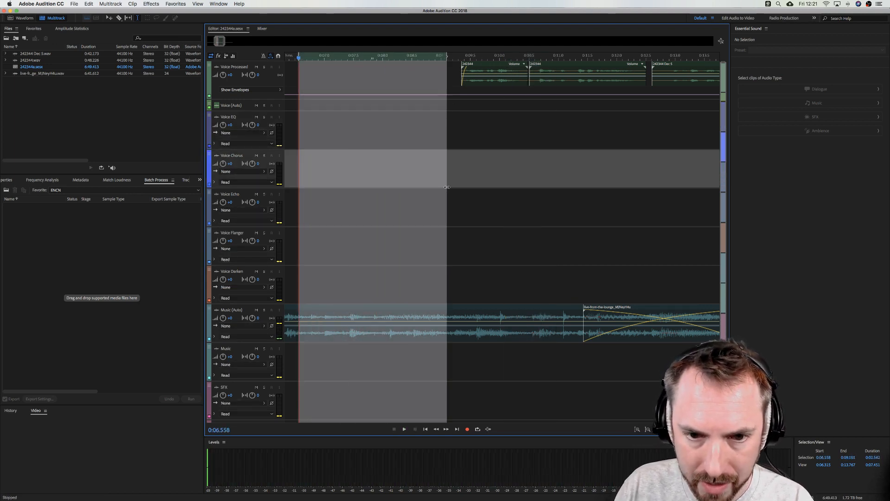
key(space)
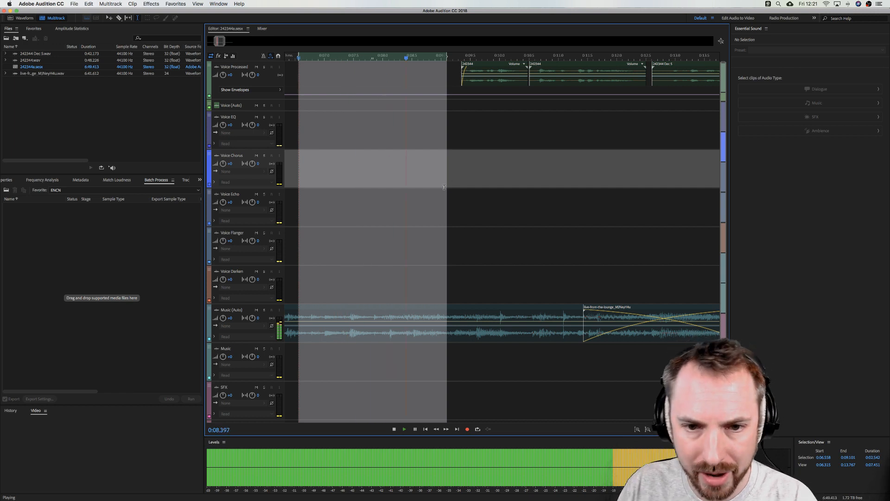
key(space)
Place the playhead at several points along the empty voice tracks, finishing at about 0:08.075
click(467, 151)
click(515, 122)
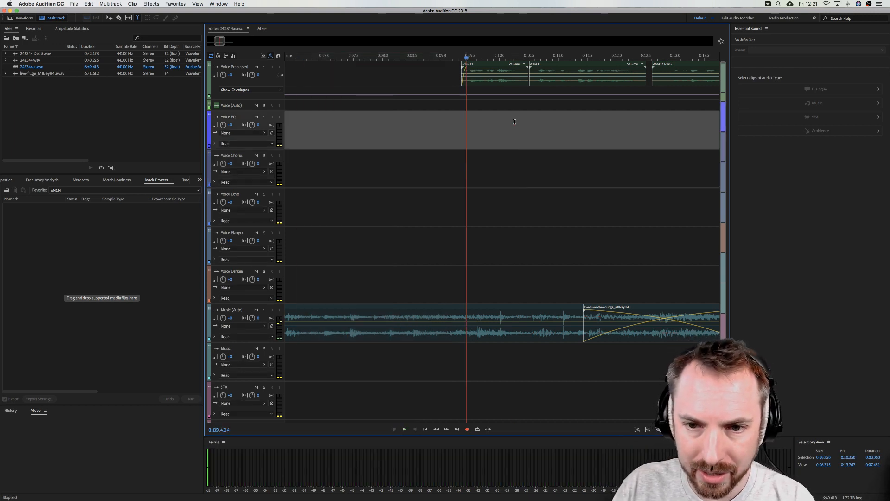
click(358, 123)
click(391, 212)
click(324, 192)
drag(388, 137, 425, 139)
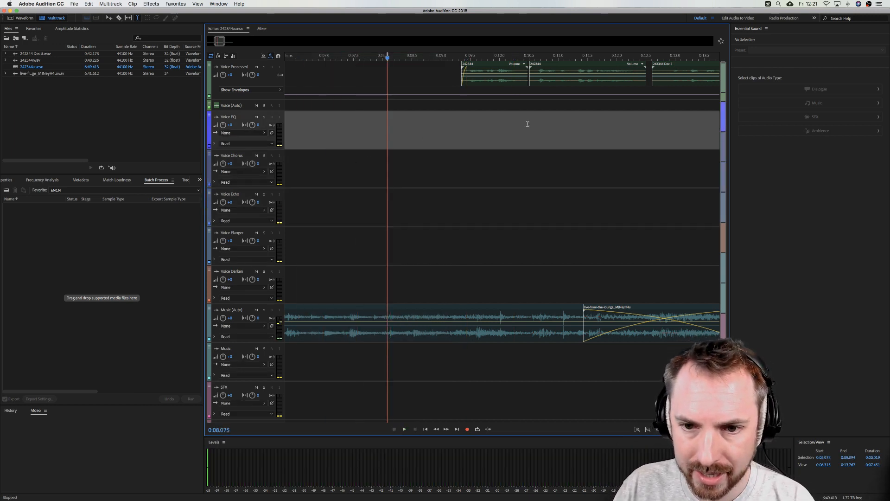
Try to move the first voice clip on the Voice Processed track to an earlier time, and undo the change
click(485, 66)
drag(486, 65, 372, 65)
key(super+z)
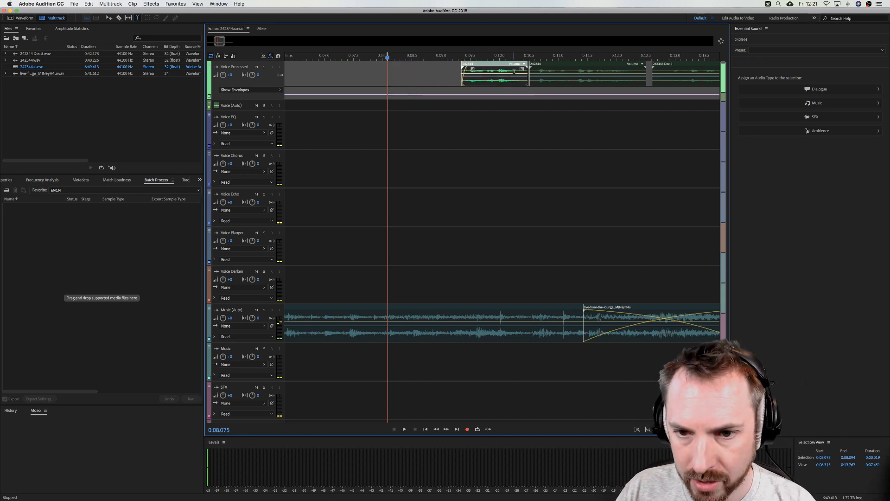
Fade out the end of the first clip on the Voice Processed track and add keyframes to its volume envelope
mouse_move(523, 68)
mouse_down()
mouse_move(510, 88)
mouse_move(515, 68)
mouse_up()
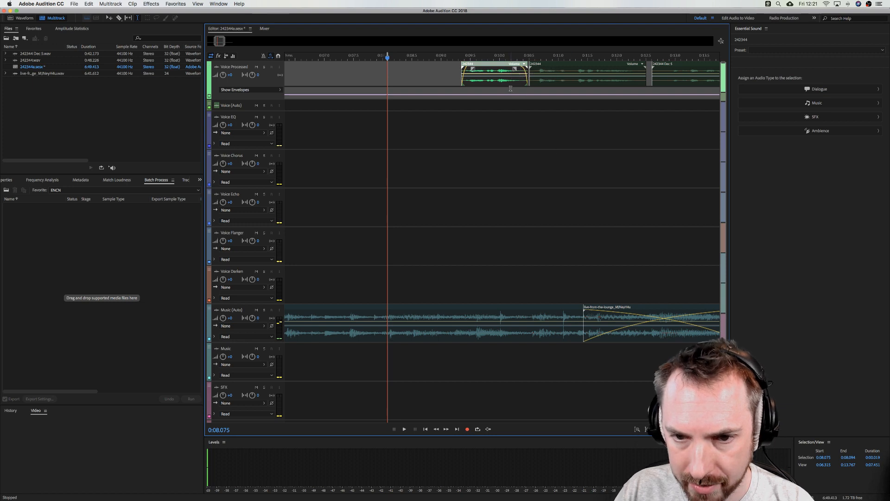
click(537, 152)
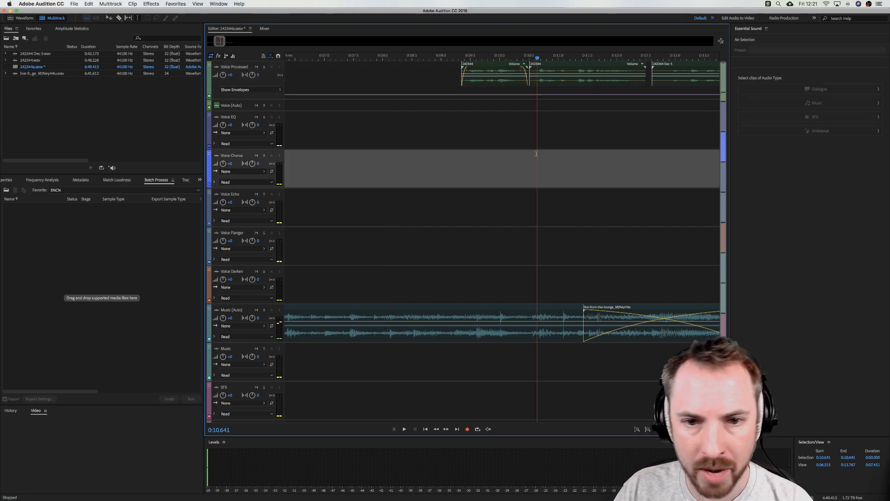
scroll(476, 61, up, 5)
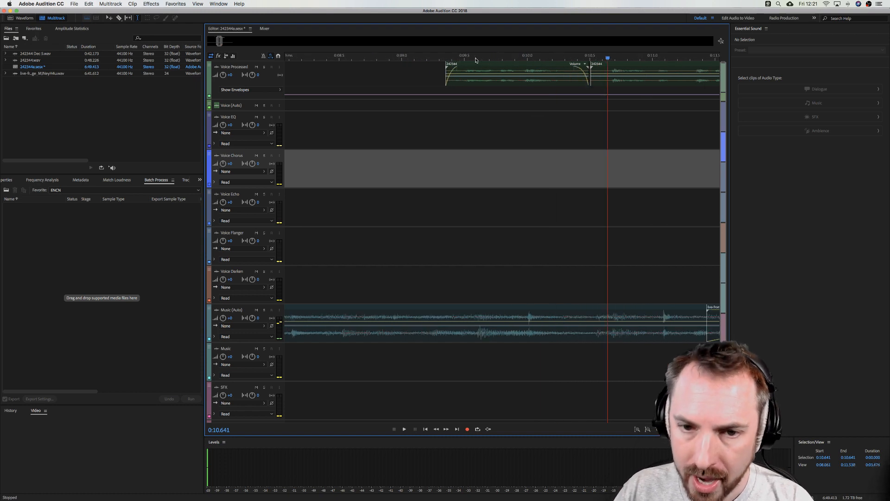
click(470, 78)
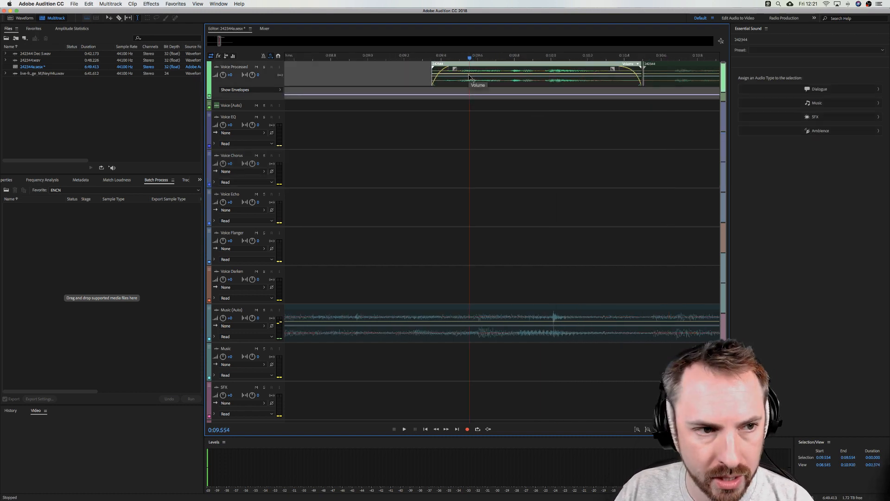
drag(470, 76, 517, 81)
click(491, 70)
scroll(496, 58, down, 5)
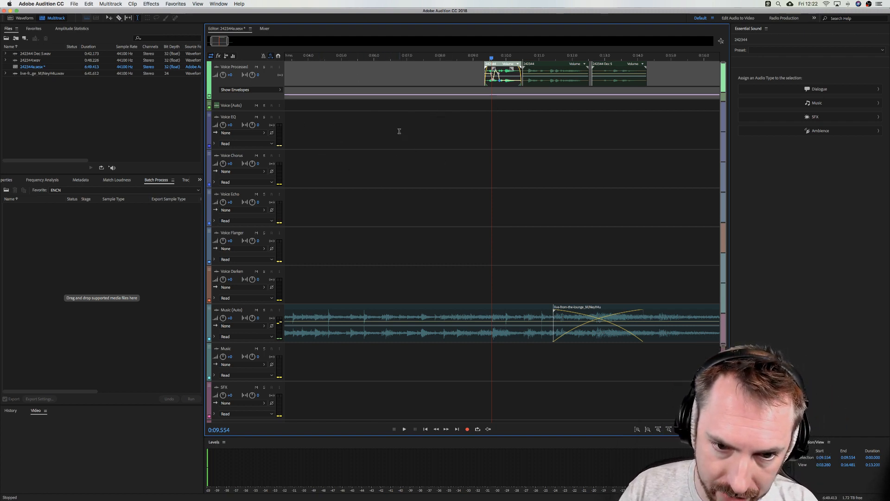
Rearrange the three Voice Processed clips to start at about 0:07.1, 0:09.4 and 0:12.1, raising the earliest clip's volume envelope partway through
key(v)
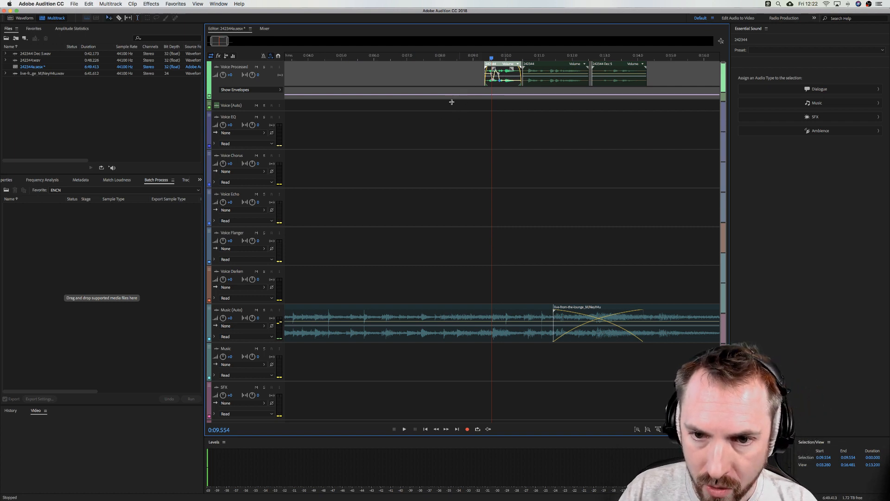
drag(553, 83, 393, 84)
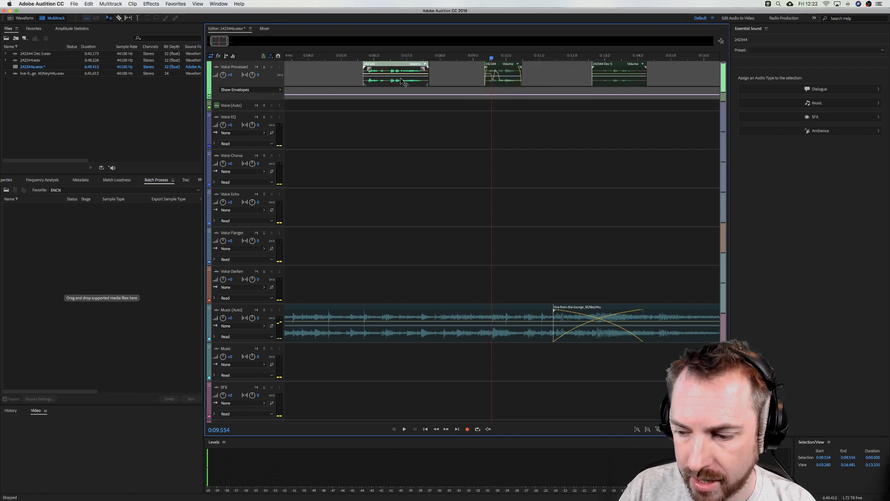
mouse_move(507, 86)
mouse_down()
mouse_move(574, 85)
mouse_move(440, 84)
mouse_move(491, 84)
mouse_up()
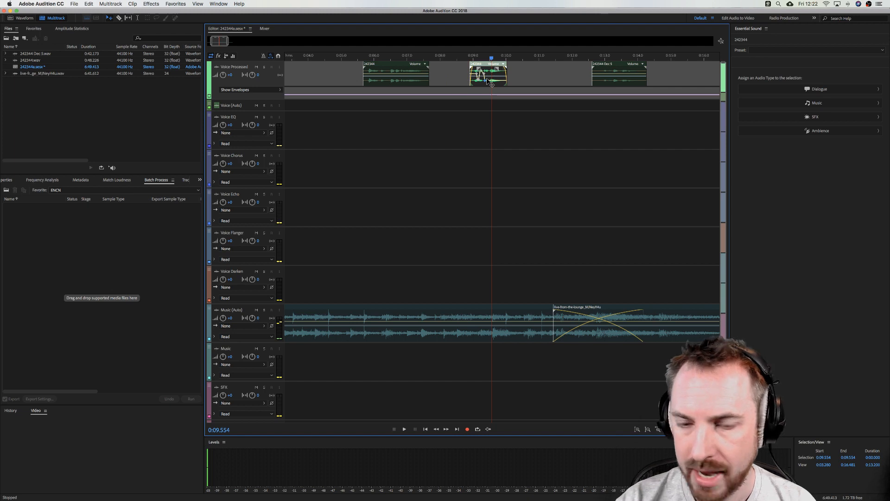
mouse_move(606, 83)
mouse_down()
mouse_move(540, 73)
mouse_move(551, 69)
mouse_move(554, 156)
mouse_move(544, 195)
mouse_move(608, 109)
mouse_move(445, 253)
mouse_move(604, 80)
mouse_move(589, 80)
mouse_up()
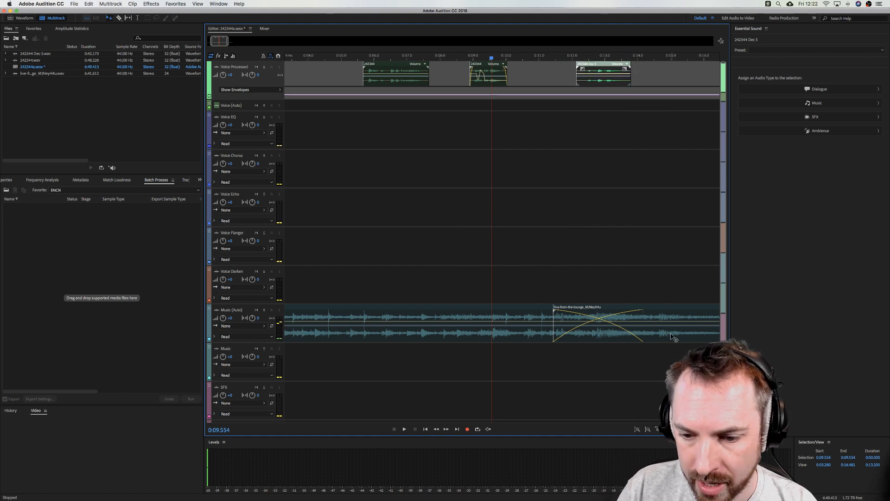
mouse_move(498, 73)
mouse_down()
mouse_move(488, 111)
mouse_move(547, 167)
mouse_move(515, 73)
mouse_up()
drag(380, 87, 432, 74)
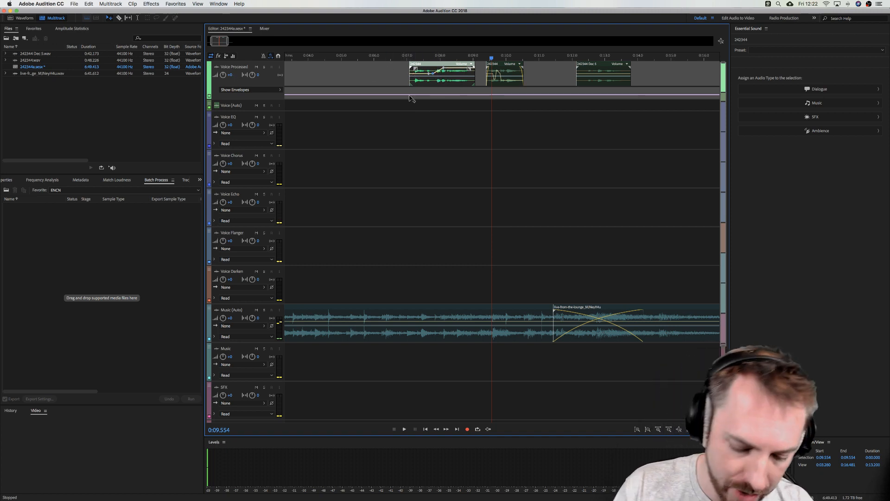
Razor the music clip on the Music (Auto) track at eight points between about 0:03.6 and 0:06.4
key(t)
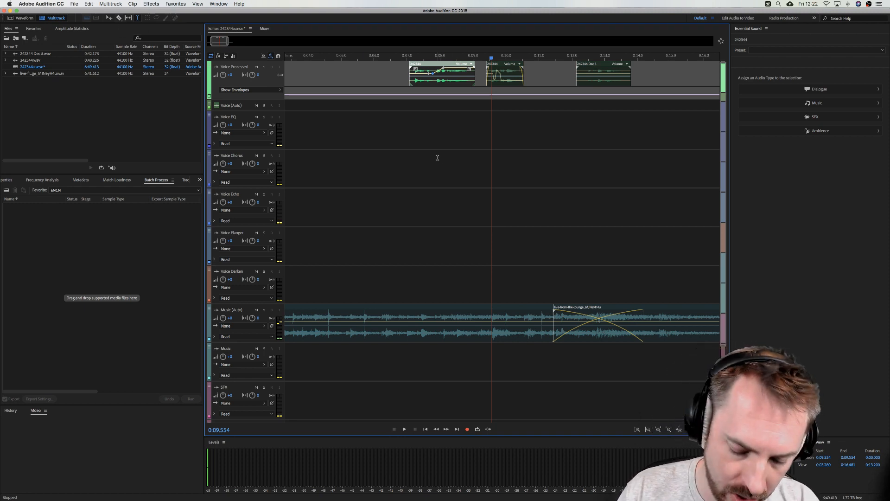
key(r)
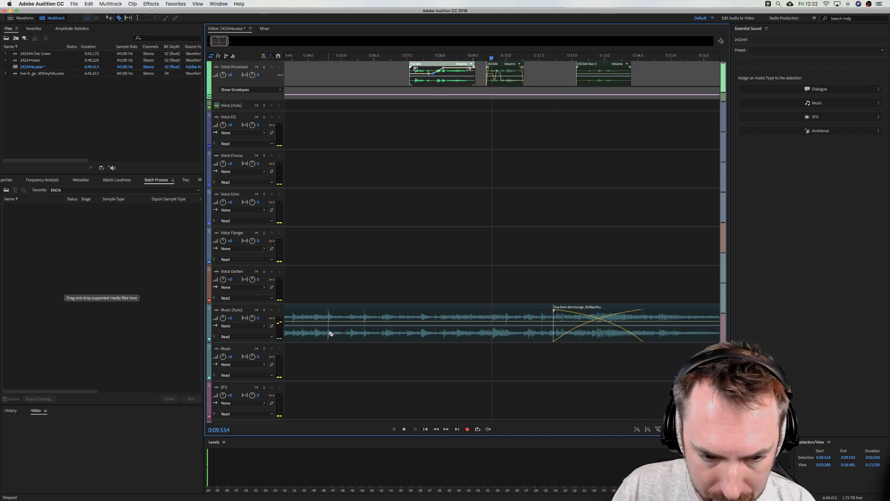
click(329, 334)
click(364, 335)
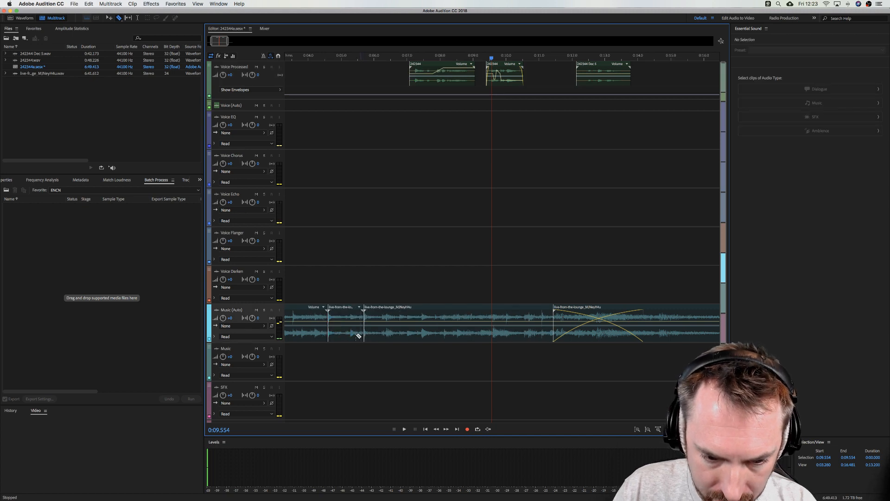
click(295, 332)
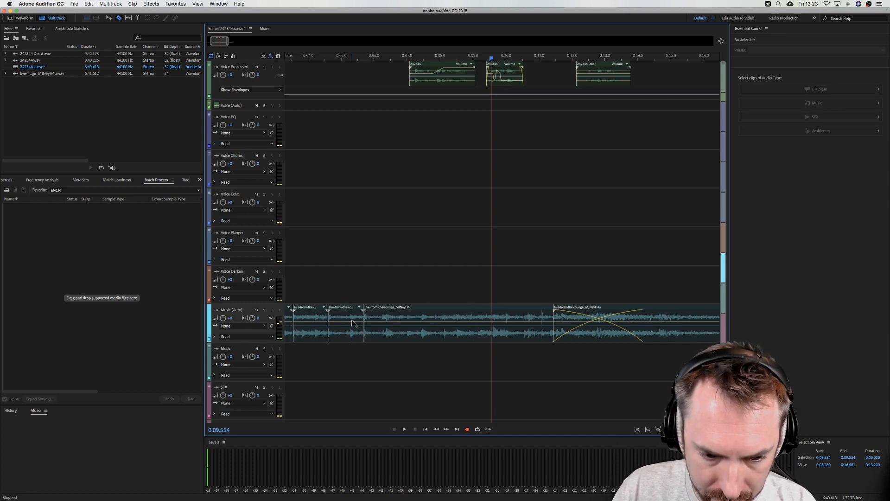
click(352, 324)
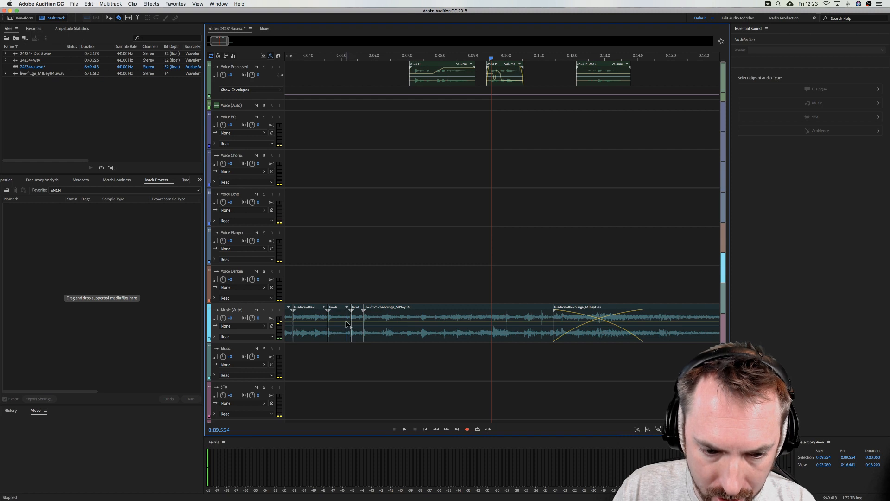
click(346, 324)
click(342, 325)
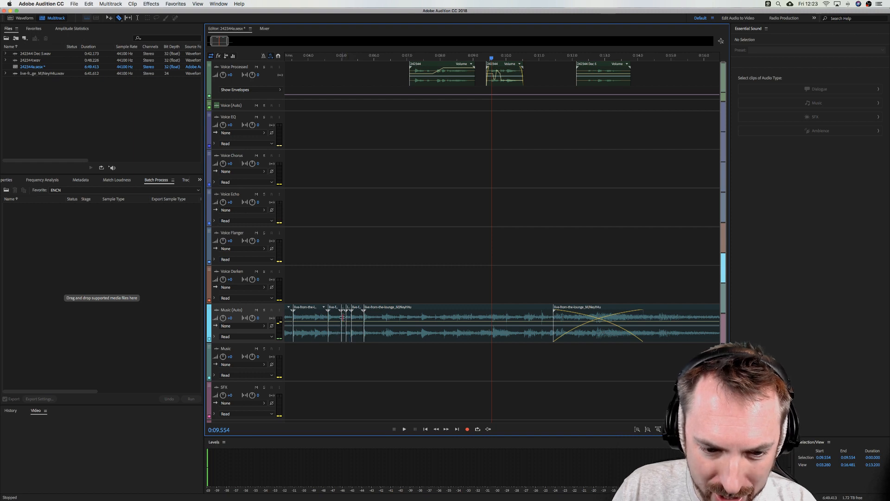
click(379, 320)
click(387, 325)
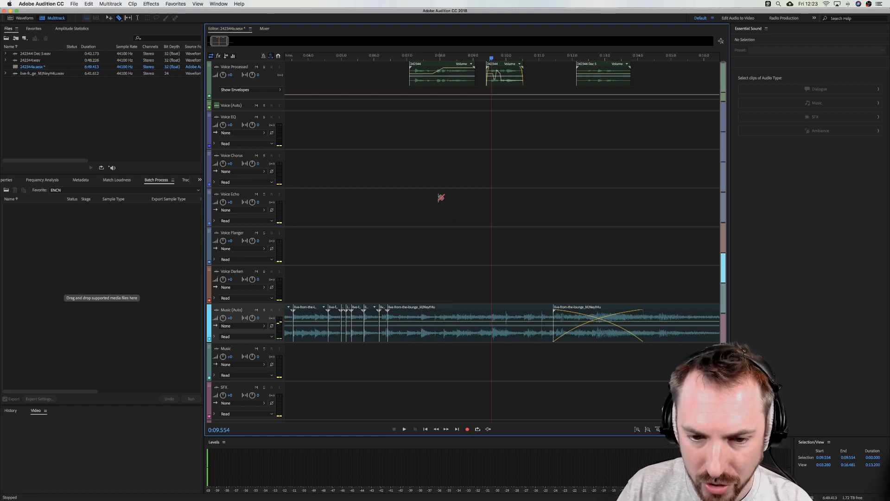
Razor the music clip on the Music (Auto) track at about 0:09.7, 0:10.2 and 0:10.6
click(404, 167)
click(534, 201)
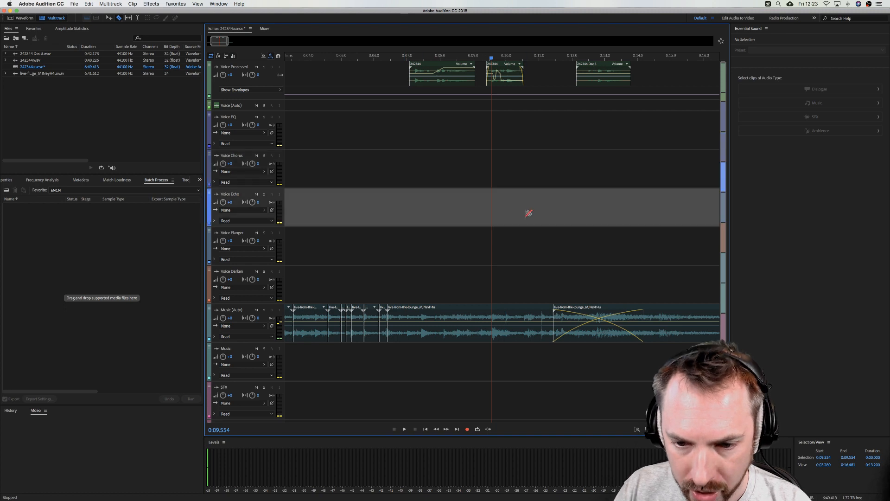
click(495, 317)
click(513, 317)
click(526, 317)
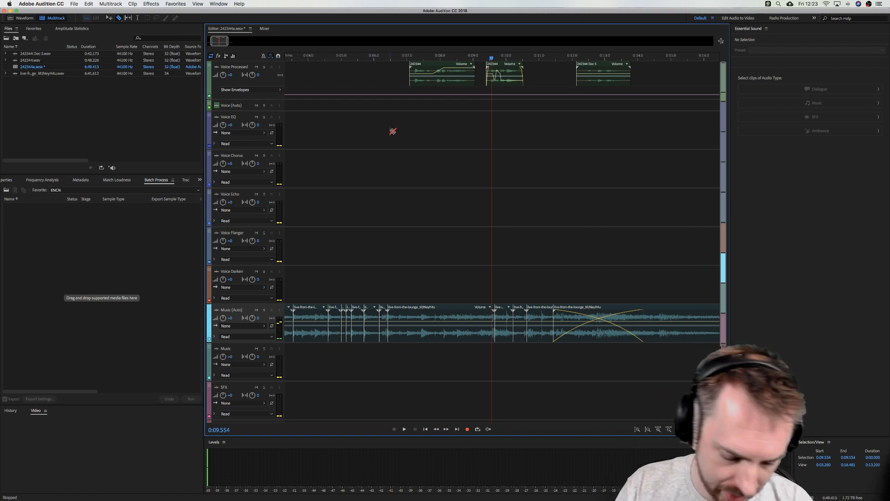
Move two short music pieces to the Voice Echo track at about 0:04.7 and 0:12.9, and the long piece to Voice Flanger at about 0:08.2
key(v)
drag(505, 323, 344, 206)
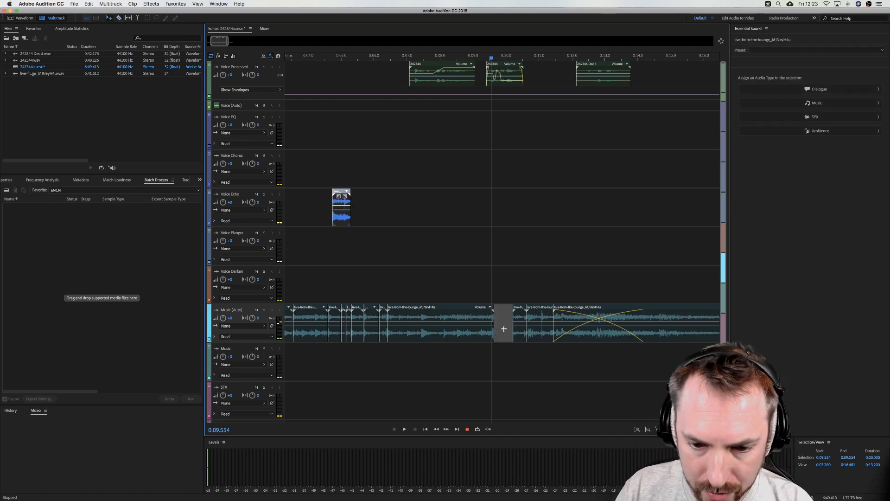
drag(526, 319, 615, 204)
drag(436, 321, 496, 245)
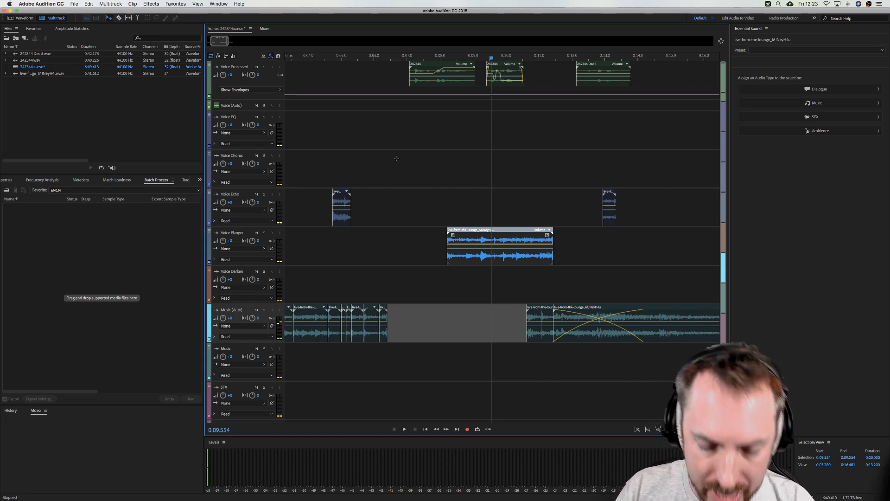
key(t)
key(v)
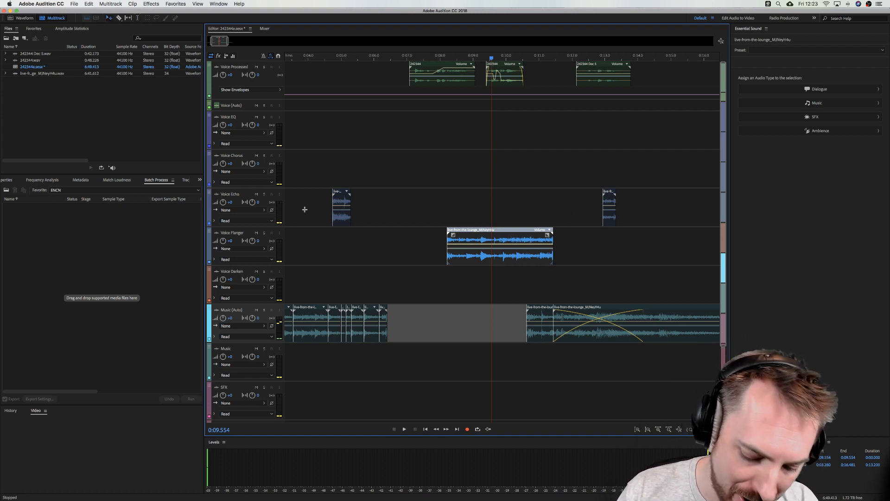
key(r)
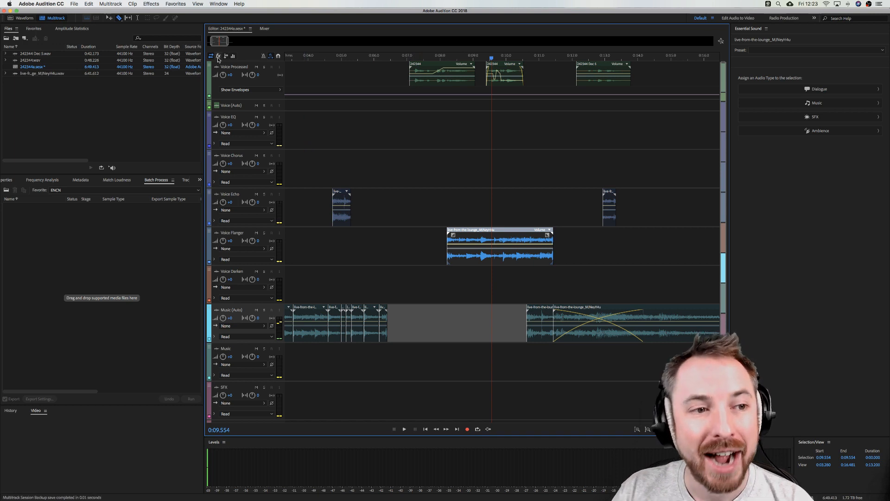
Slip the audio content within the music clip on the Voice Flanger track, keeping the clip's edges in place
click(128, 18)
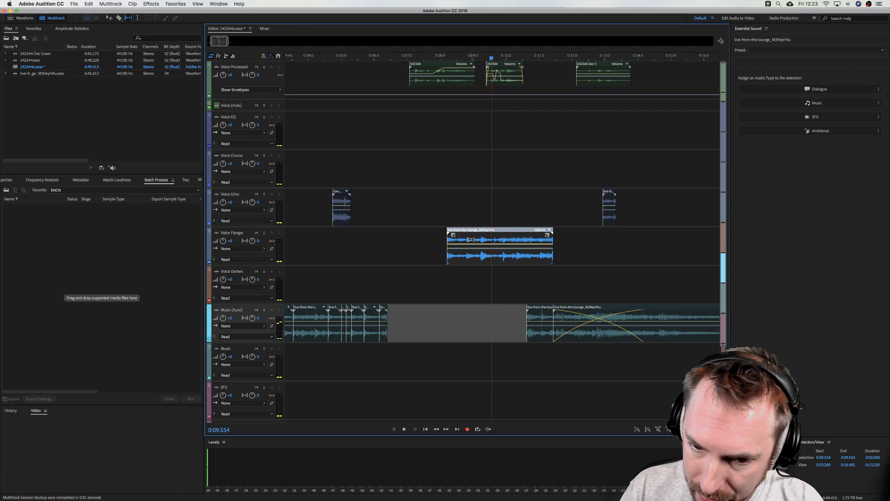
drag(471, 239, 378, 237)
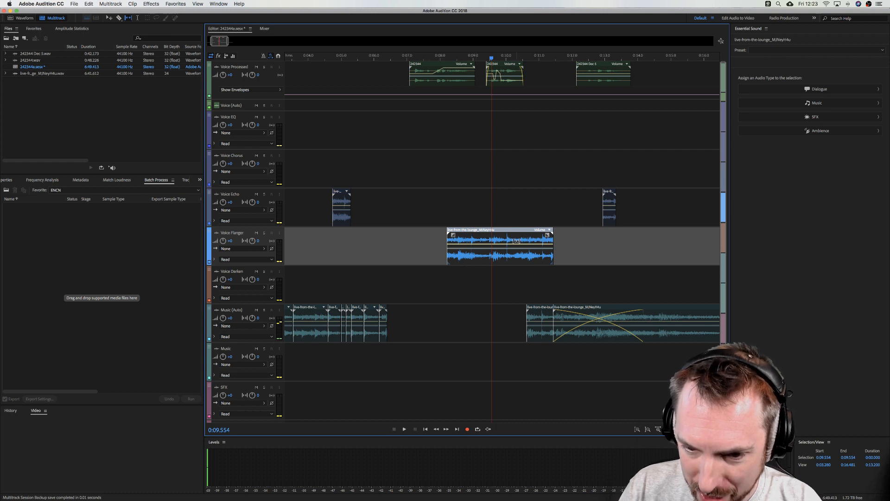
drag(514, 240, 491, 239)
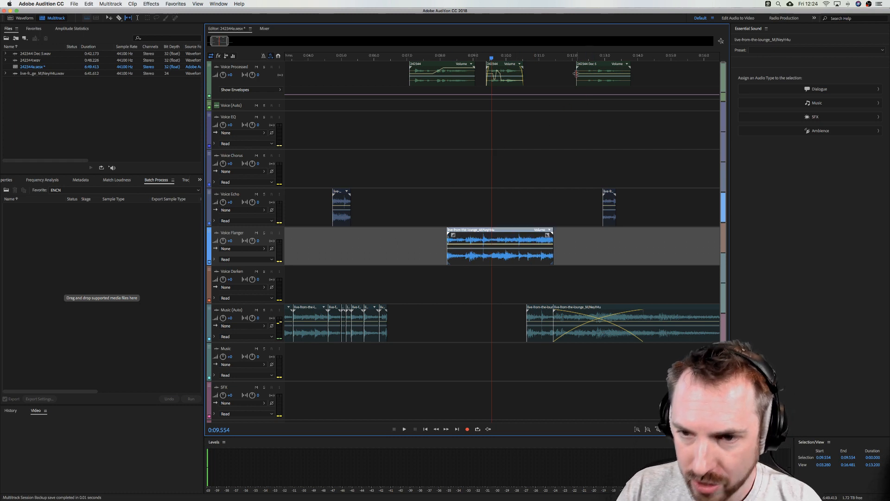
Add volume envelope keyframes to the 242344 Dec 5 clip, raising its later part, and shift the clip to start at about 0:12.0
scroll(607, 58, up, 6)
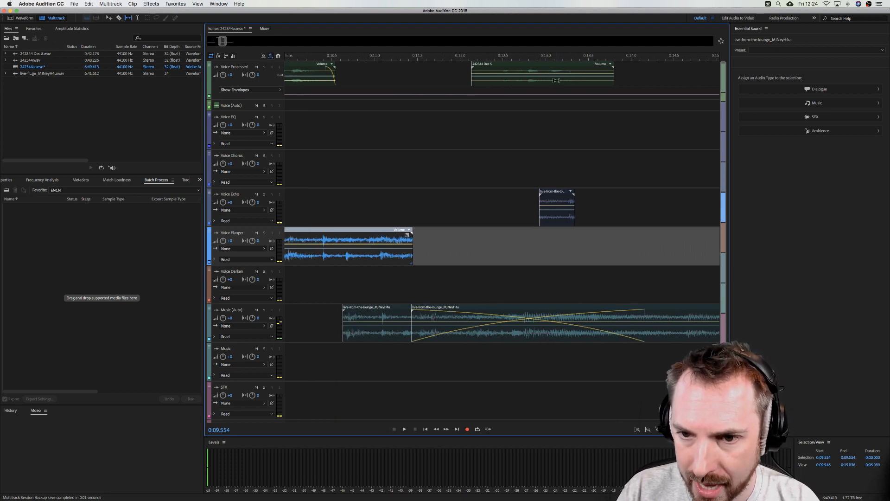
click(557, 80)
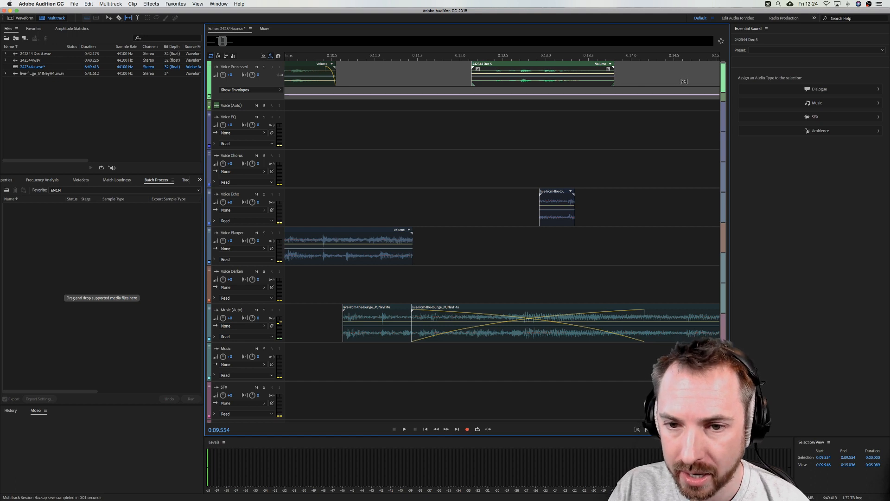
drag(506, 75, 536, 68)
click(516, 72)
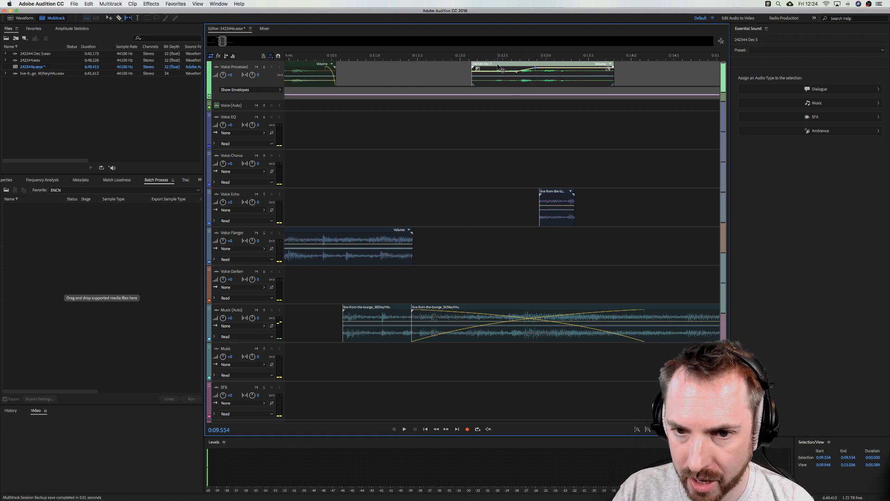
mouse_move(500, 68)
mouse_down()
mouse_move(466, 68)
mouse_move(504, 69)
mouse_up()
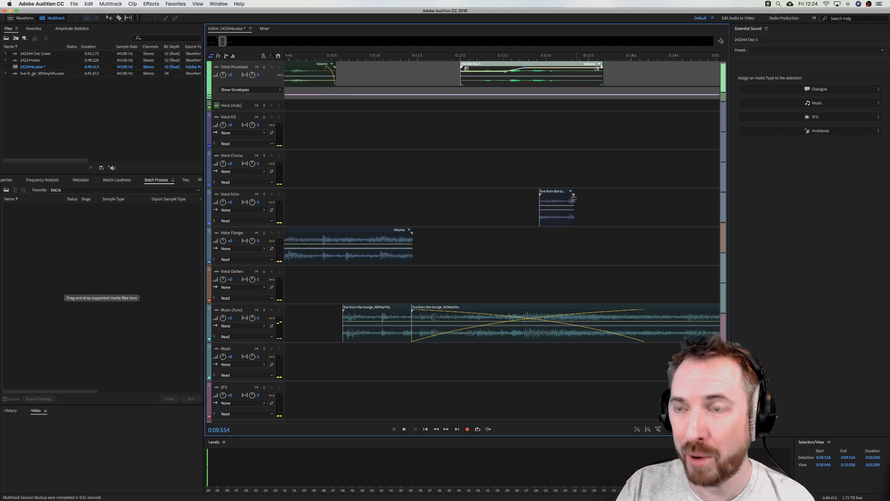
Open the first 242344 voice clip on the Voice Processed track in the waveform editor, showing about 12 seconds of audio
scroll(409, 114, left, 10)
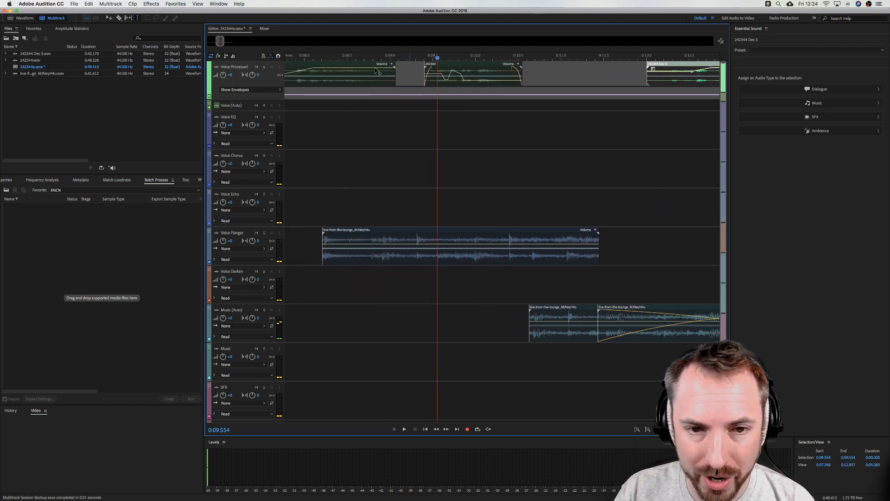
scroll(374, 59, down, 10)
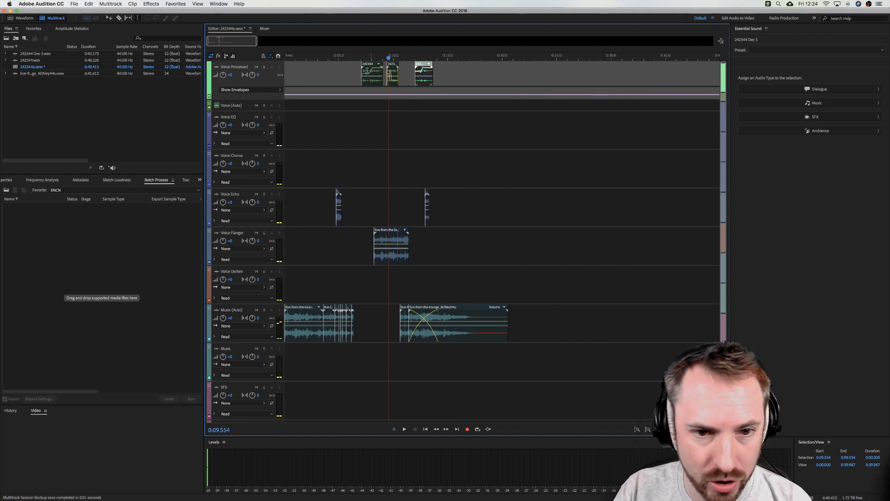
double_click(367, 71)
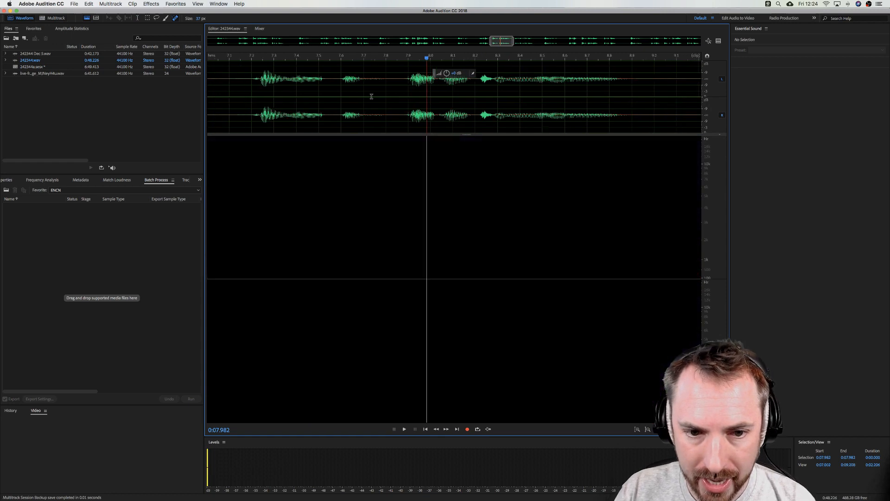
scroll(372, 96, down, 5)
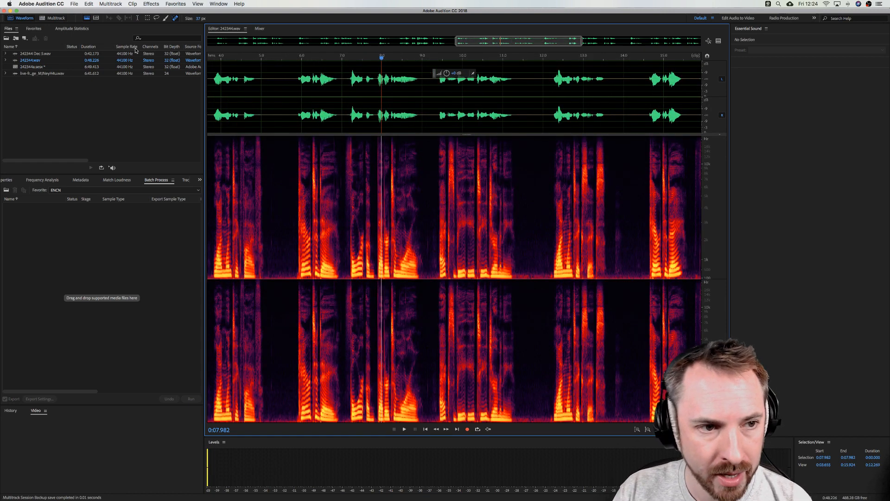
Use Time Selection to mark several waveform ranges, finishing with about 0:05.86 to 0:06.91, and play that range
click(137, 18)
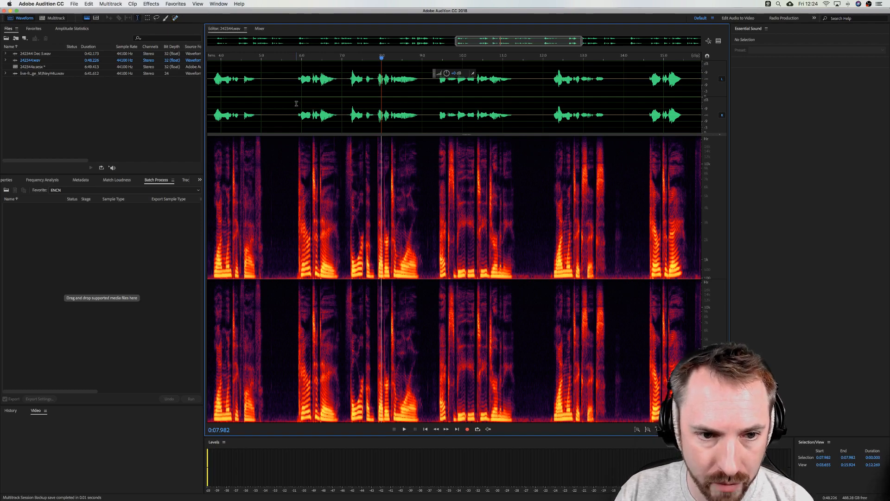
drag(296, 104, 393, 106)
drag(466, 118, 556, 115)
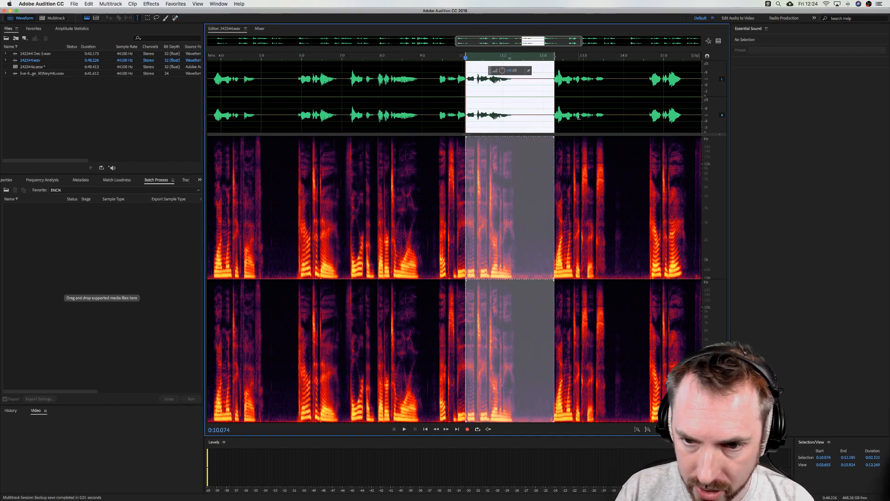
drag(636, 113, 531, 106)
drag(434, 104, 549, 103)
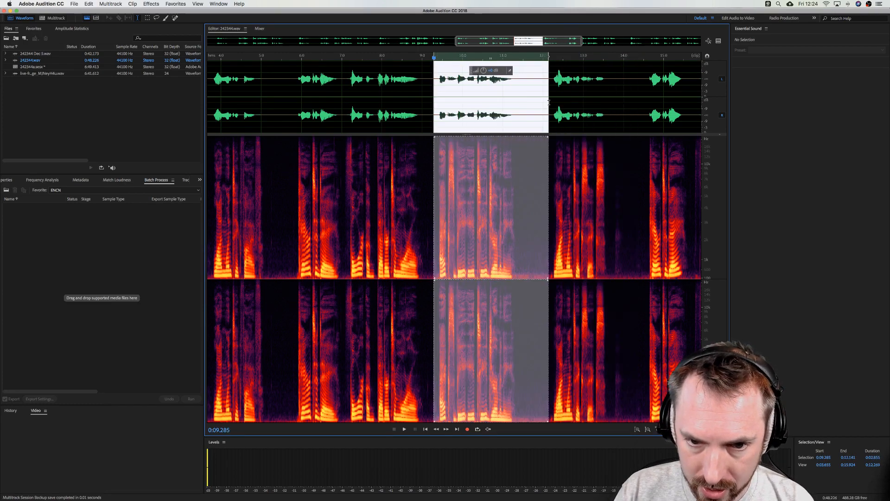
drag(297, 108, 338, 107)
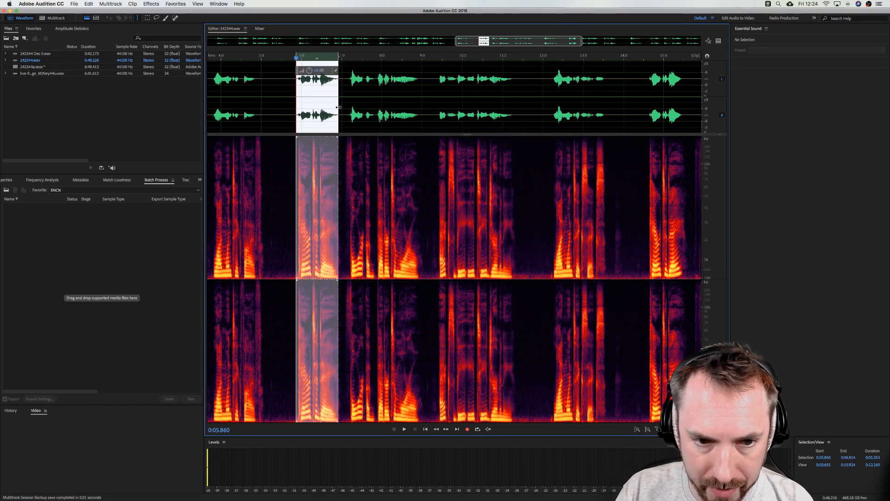
key(space)
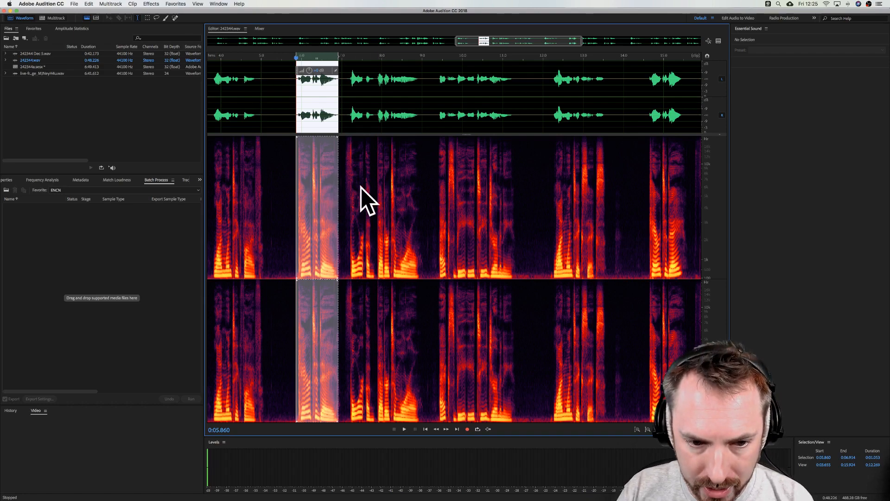
Toggle the spectral frequency display, leaving it on, and clear the time selection by placing the playhead at about 0:05.4
click(87, 20)
click(87, 20)
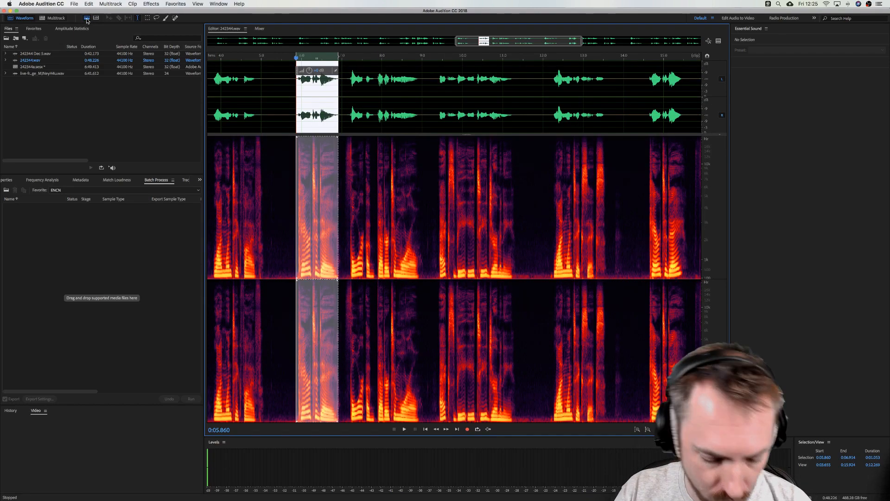
click(88, 20)
click(87, 20)
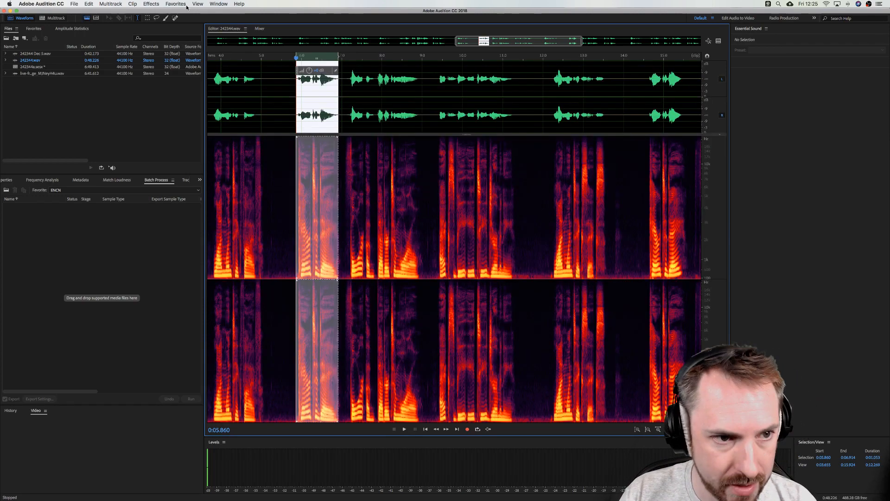
click(277, 92)
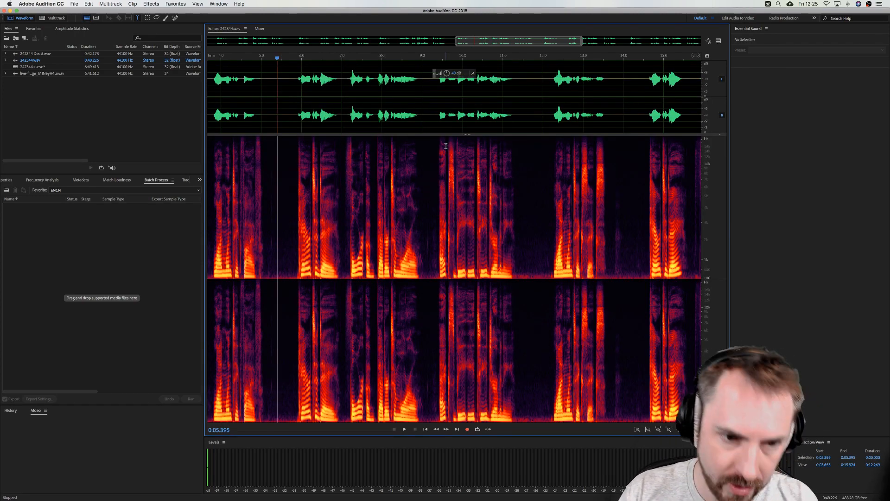
Marquee-select the low frequencies in the spectrogram from about 0:05.9 to 0:09.1 and play only that selection
key(e)
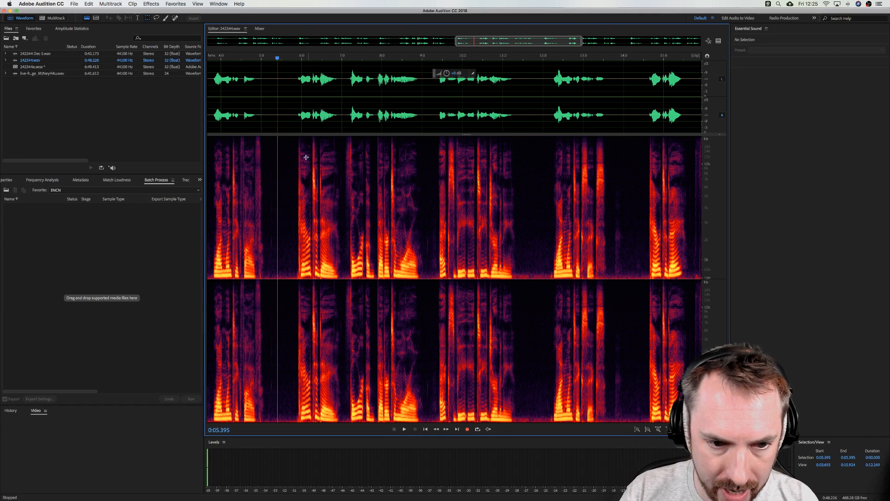
click(298, 220)
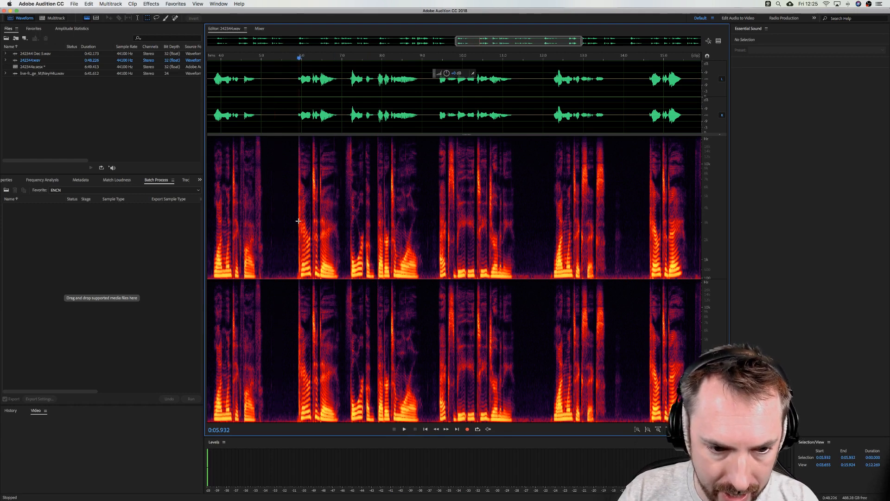
drag(299, 218, 425, 285)
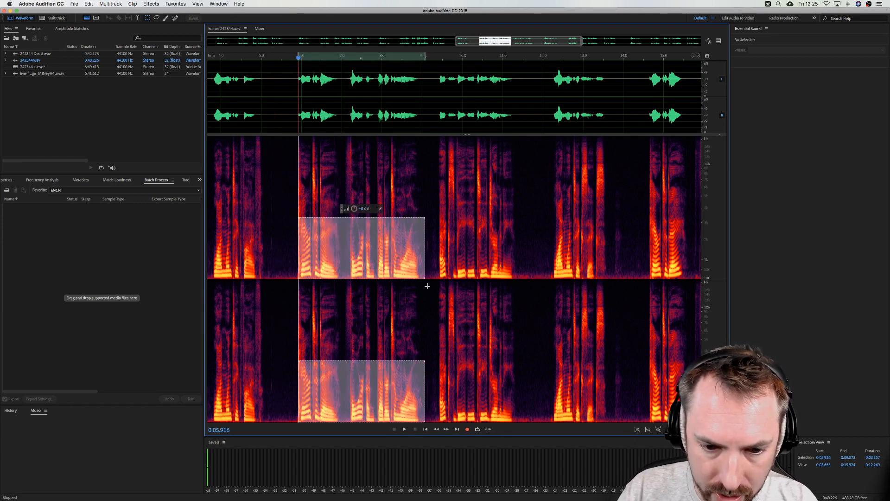
key(space)
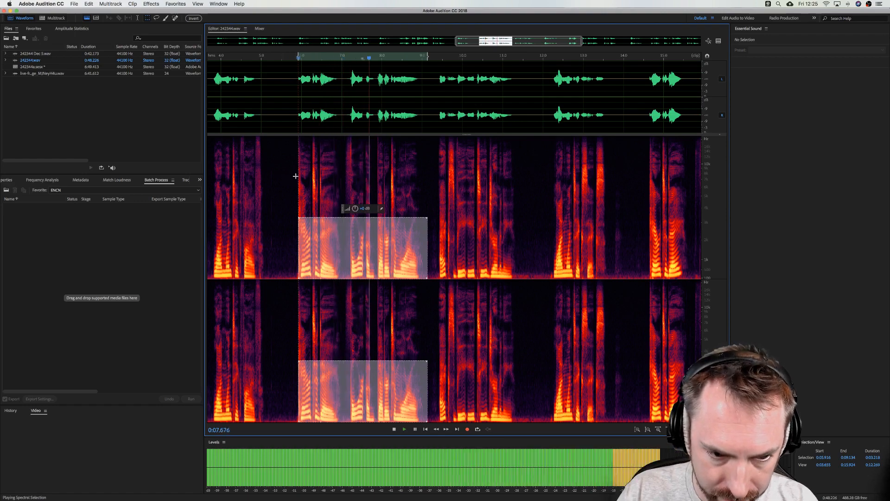
Marquee-select a higher frequency band from about 0:05.9 to 0:09.0, extend its lower edge downwards, and play the selection
drag(297, 169, 424, 215)
key(space)
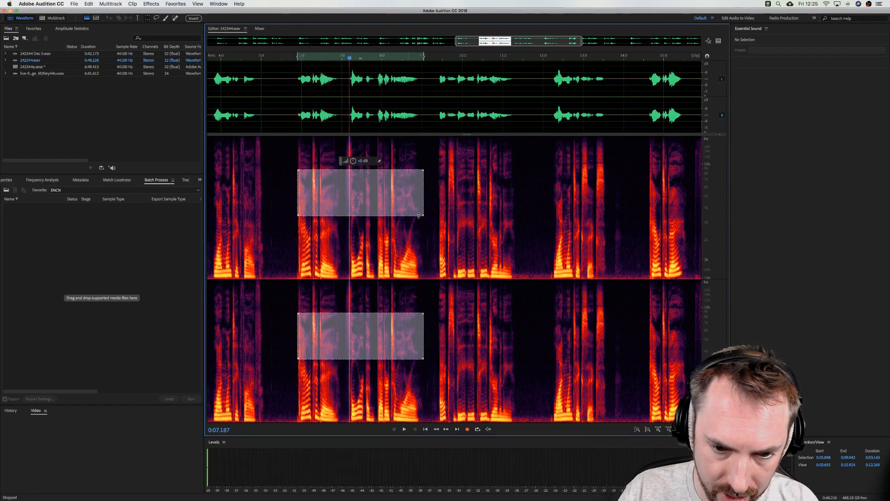
key(space)
drag(422, 215, 424, 238)
key(space)
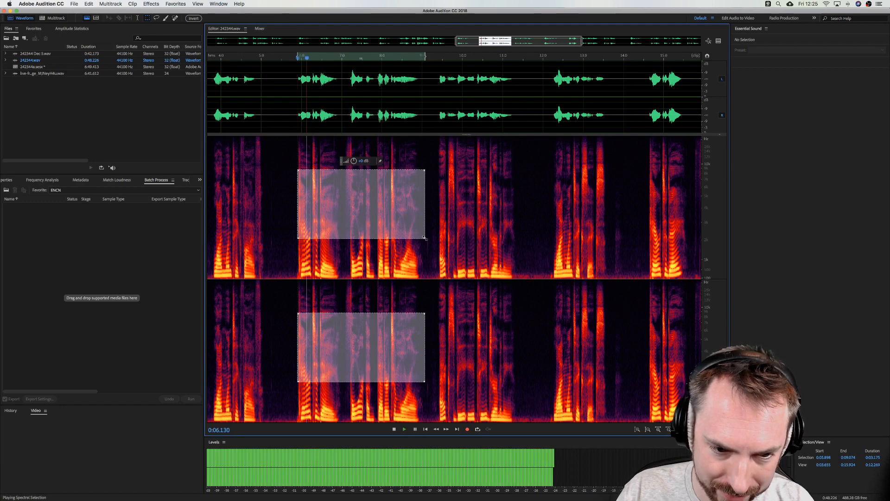
key(space)
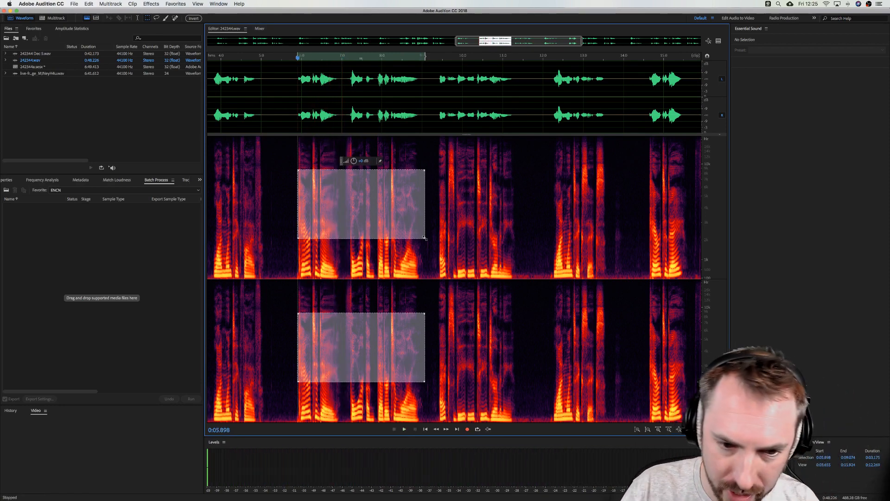
Try deleting the marquee-selected frequencies, play the result from about 0:05.5, and undo the deletion
key(Delete)
click(279, 170)
key(space)
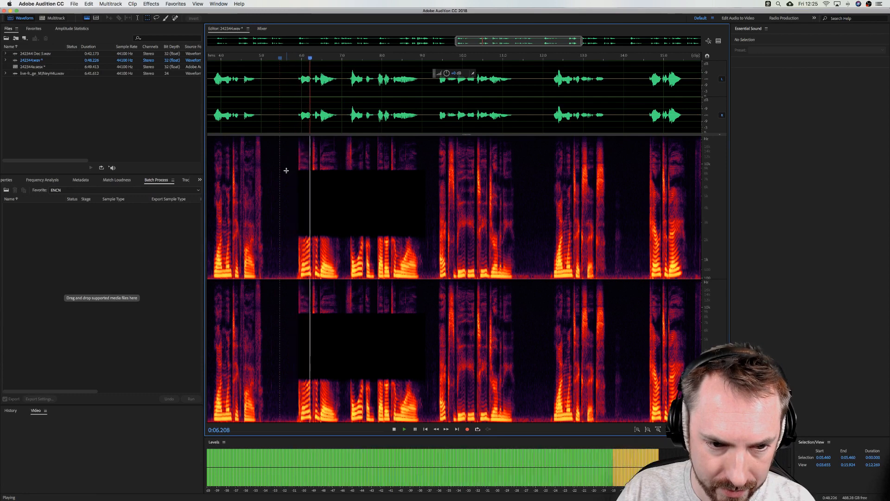
key(space)
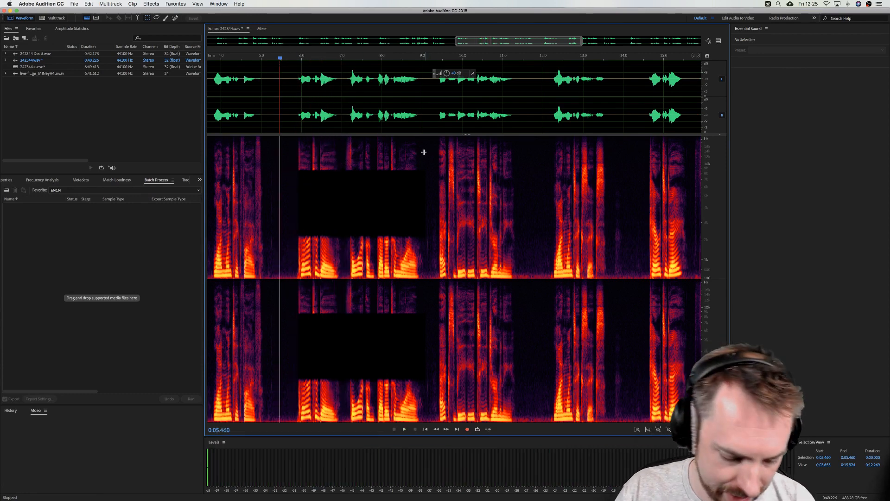
key(super+z)
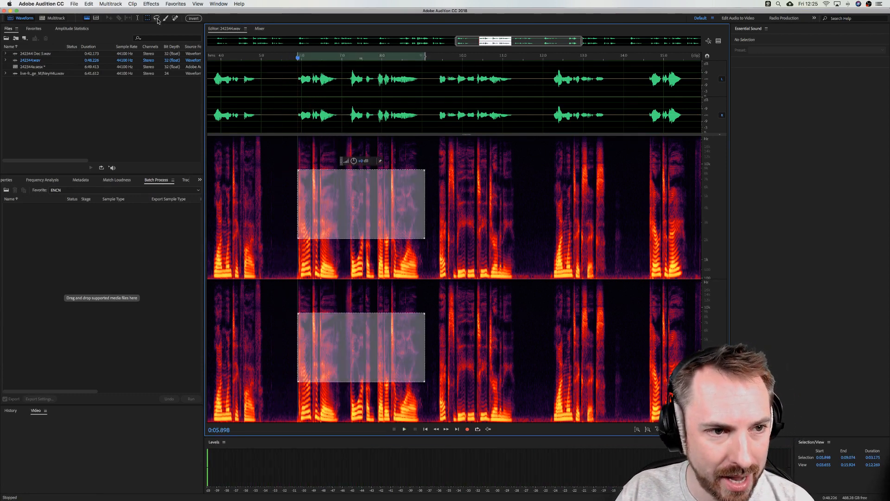
Lasso two freehand spectral areas in turn, about 0:06.0 to 0:08.2 and 0:05.7 to 0:08.9, playing each one
click(289, 157)
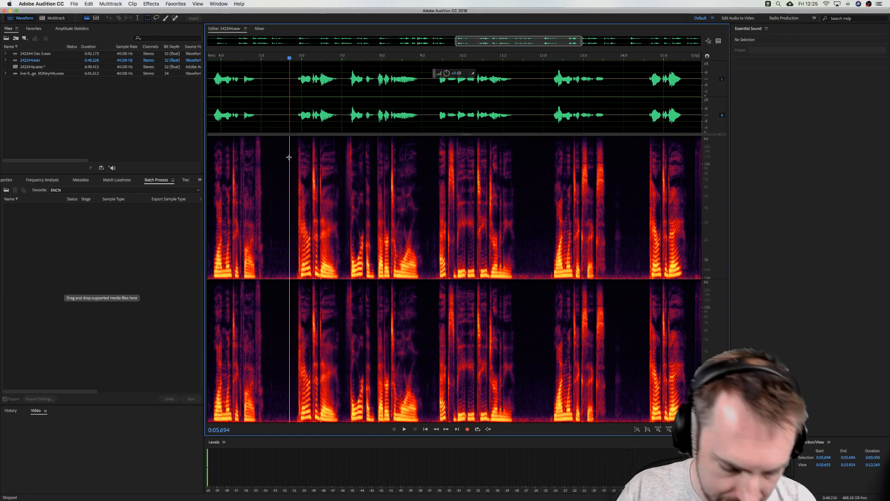
key(d)
mouse_move(382, 184)
mouse_down()
mouse_move(306, 241)
mouse_move(384, 182)
mouse_up()
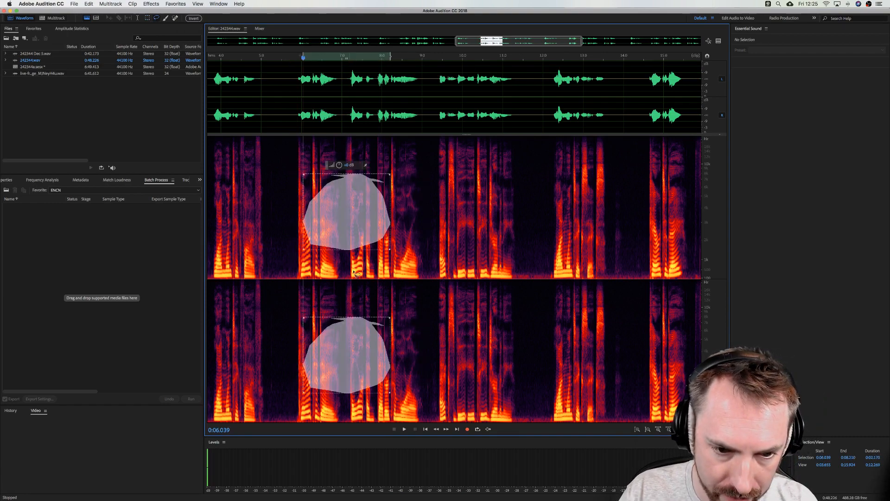
key(space)
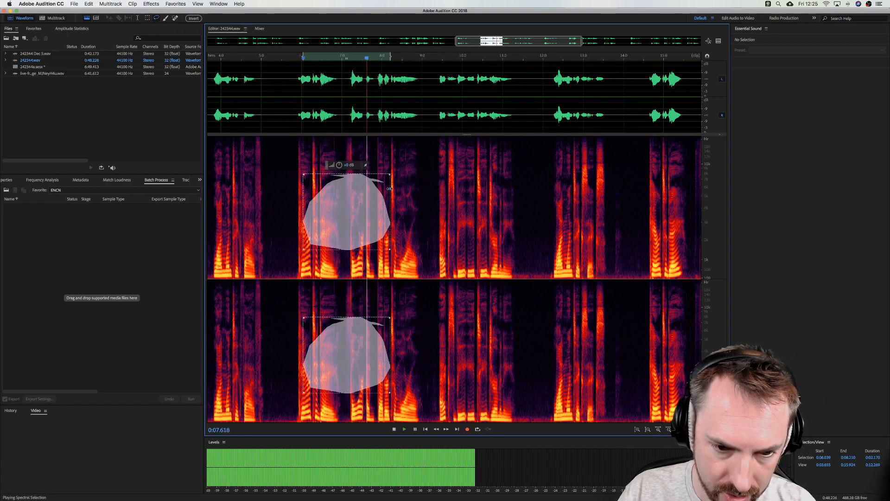
click(334, 213)
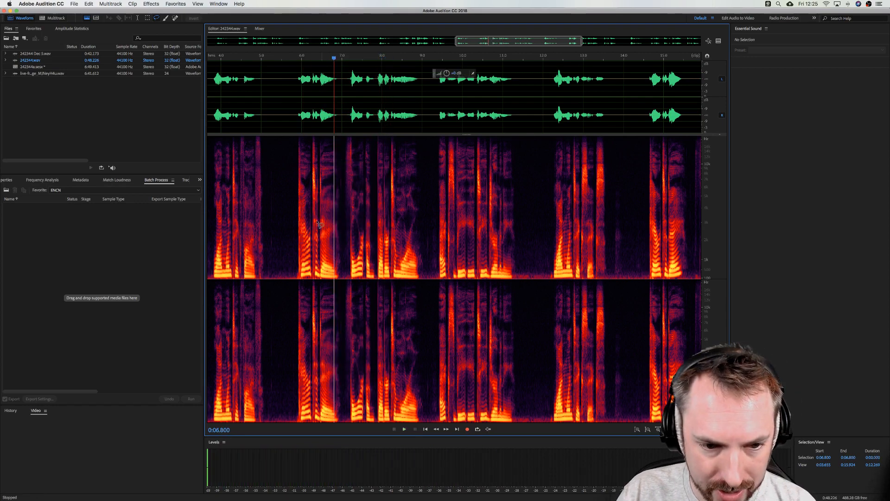
mouse_move(293, 262)
mouse_down()
mouse_move(341, 186)
mouse_move(417, 188)
mouse_move(332, 262)
mouse_move(292, 268)
mouse_up()
key(space)
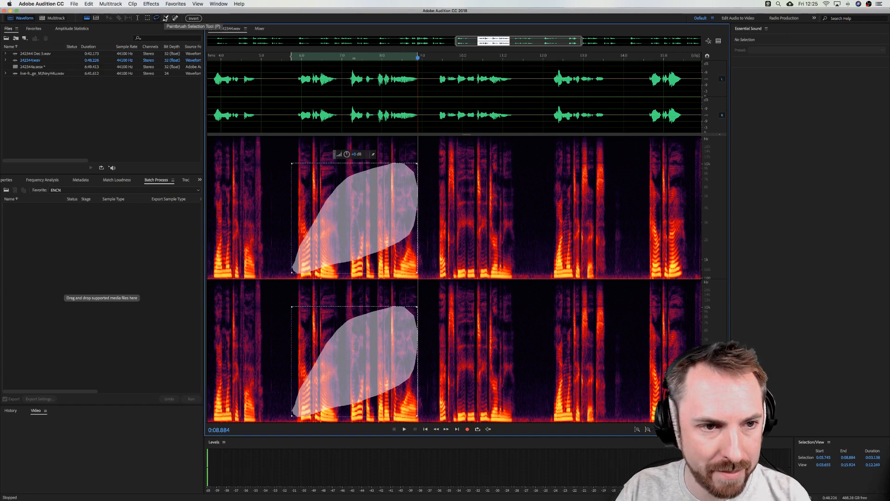
Clear the lasso selection and place the playhead at about 0:05.7
click(447, 229)
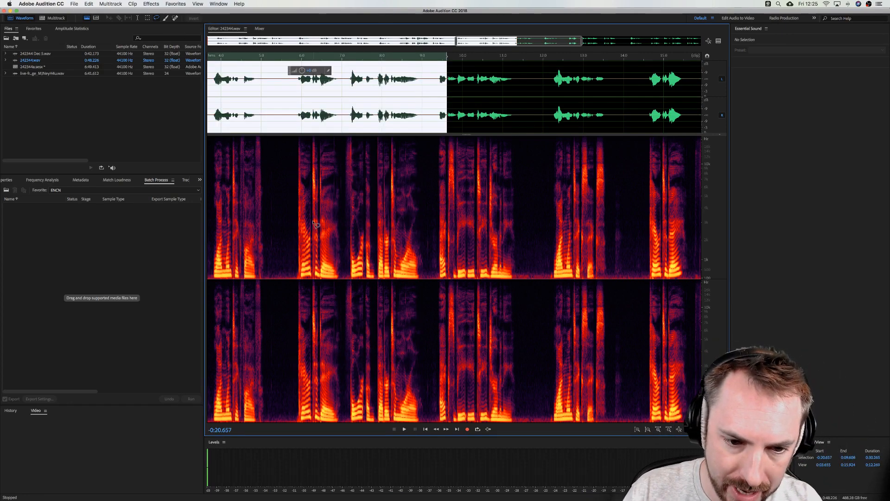
click(246, 92)
click(278, 97)
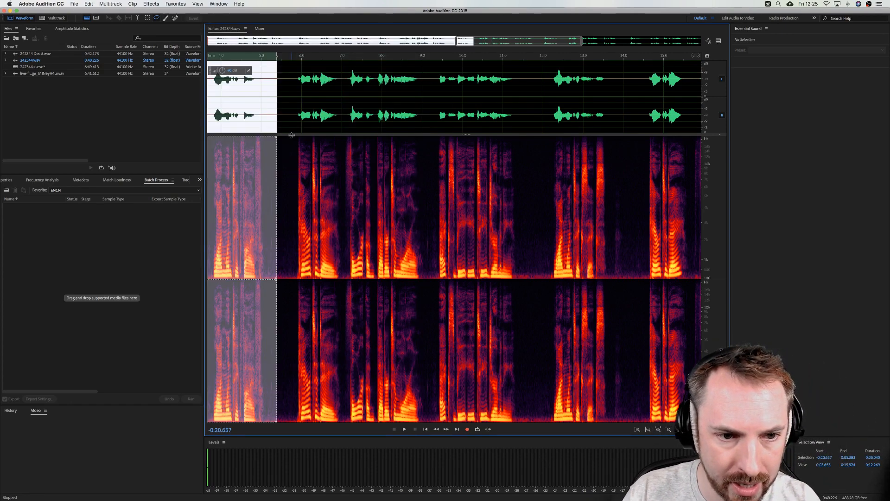
click(291, 143)
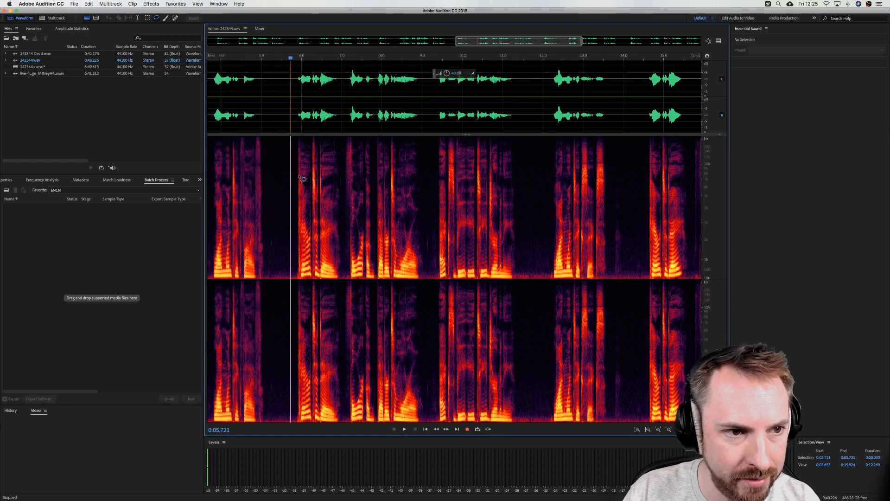
Brush a spectral selection over the low frequencies from about 0:05.7 to 0:07.6 with the Paintbrush Selection tool and play it
click(166, 19)
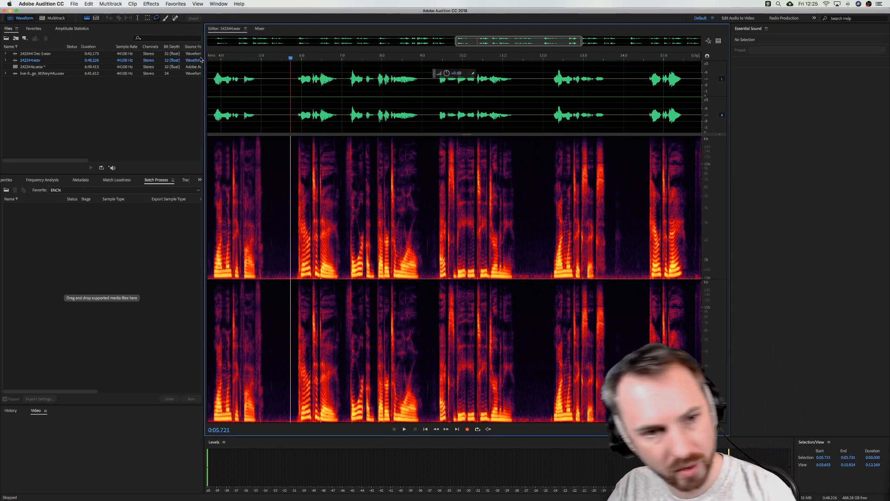
mouse_move(327, 250)
mouse_down()
mouse_move(364, 245)
mouse_move(292, 254)
mouse_move(352, 264)
mouse_move(325, 260)
mouse_move(299, 235)
mouse_move(348, 238)
mouse_up()
key(space)
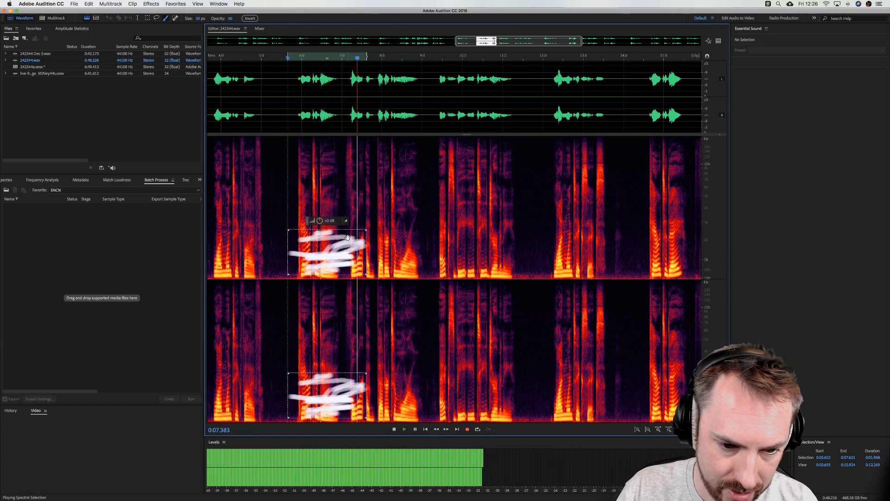
Replace the painted selection with a zigzag stroke from about 0:05.8 to 0:08.9, play it, and delete the painted frequencies
click(281, 182)
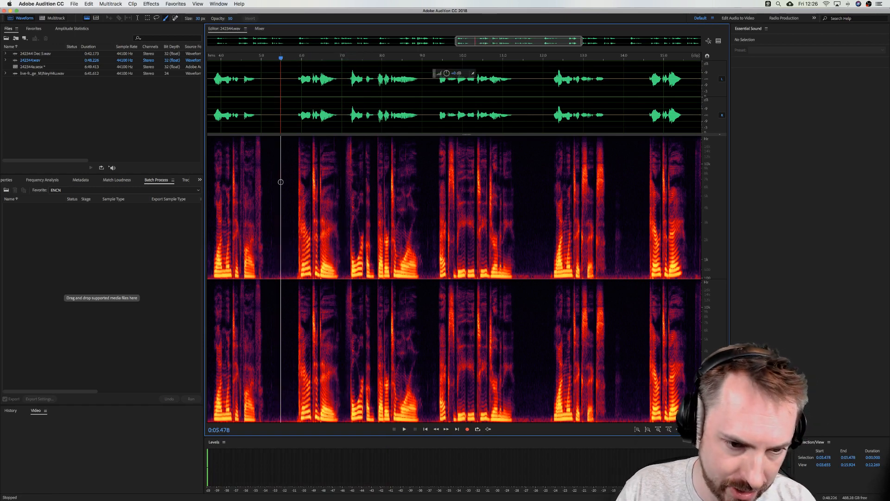
mouse_move(301, 260)
mouse_down()
mouse_move(419, 229)
mouse_move(343, 195)
mouse_move(385, 241)
mouse_move(334, 214)
mouse_move(412, 273)
mouse_up()
key(space)
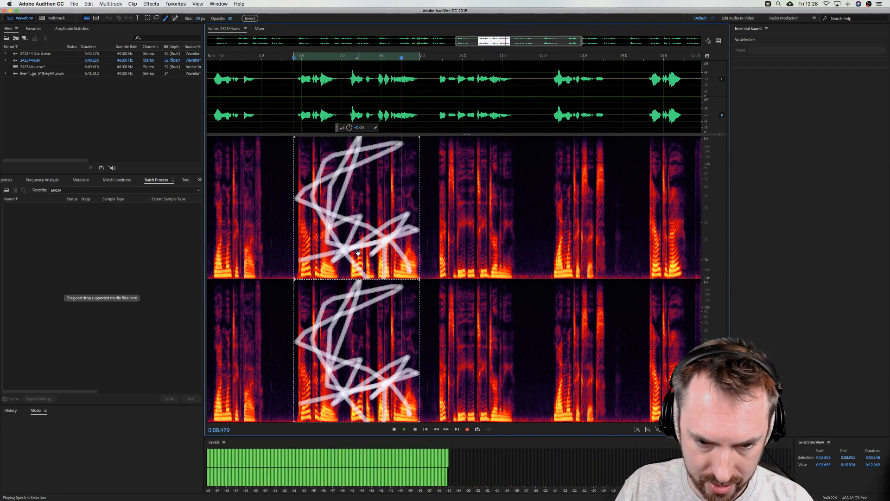
key(Delete)
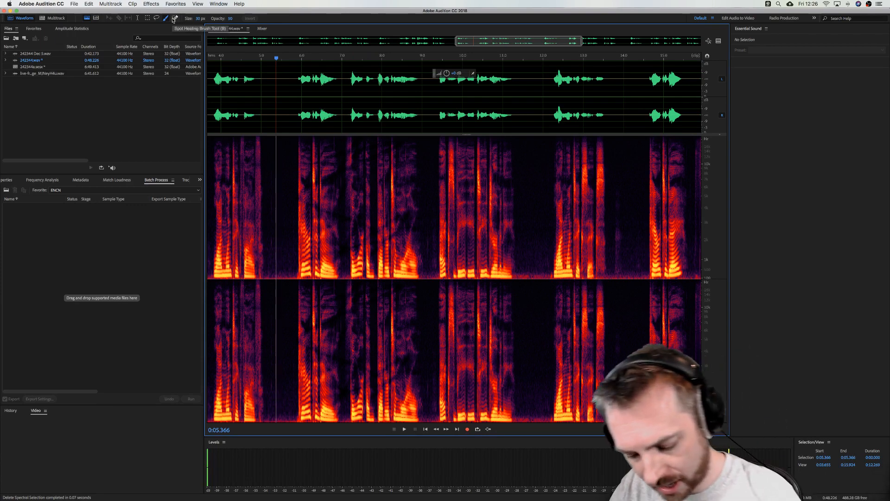
Heal the bright high-frequency streaks at about 0:06.3 and 0:08.3 in the spectrogram with the Spot Healing Brush
click(175, 18)
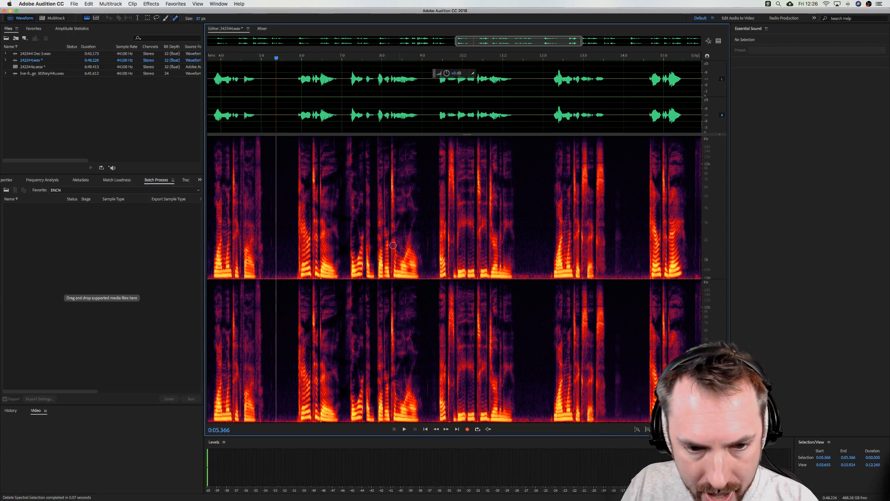
drag(313, 154, 313, 183)
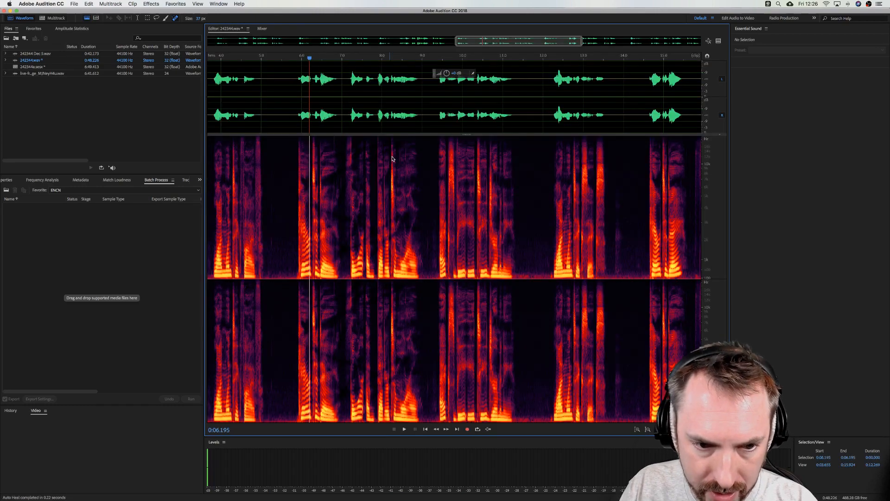
drag(392, 159, 393, 195)
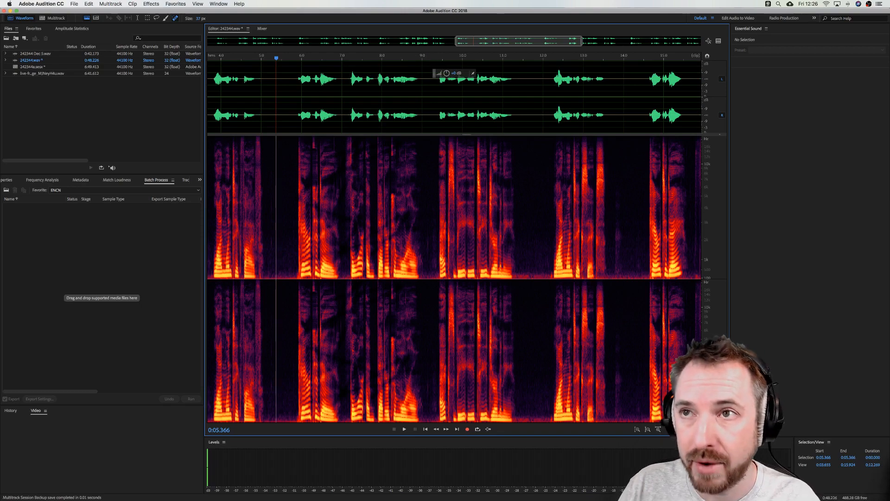
key(super+Tab)
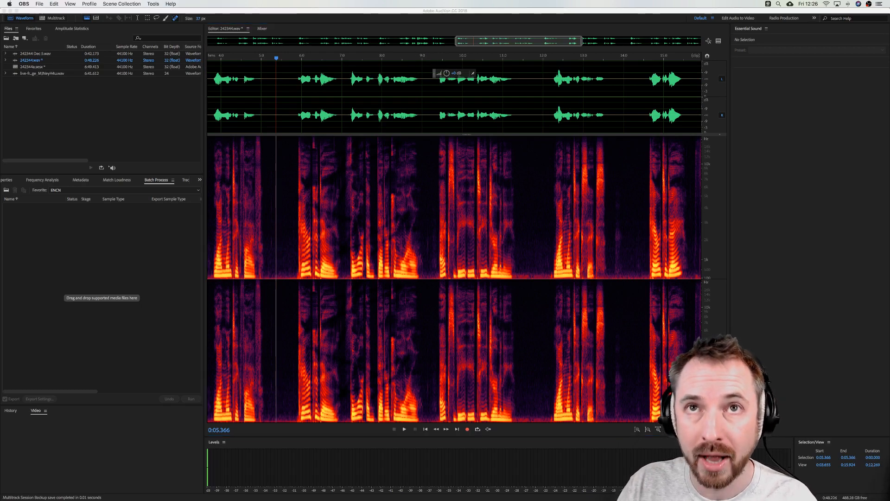